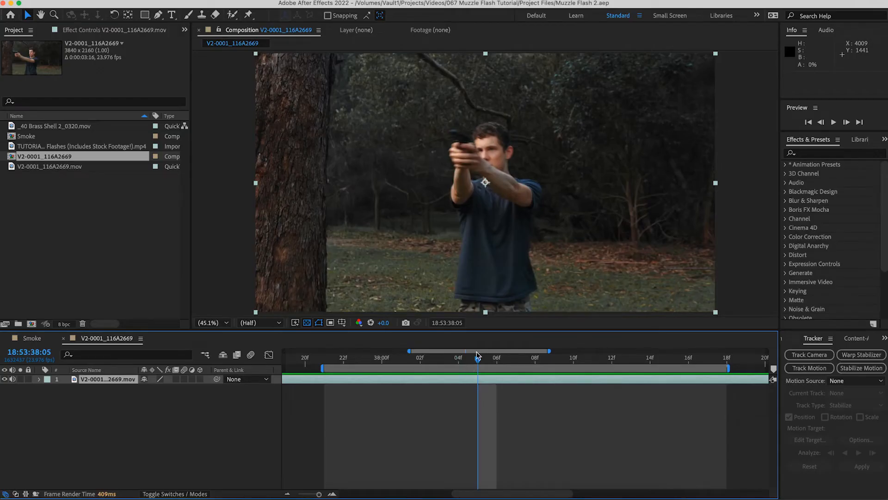
Preview the clip up to 18:53:38:09 and duplicate the footage layer.
key(space)
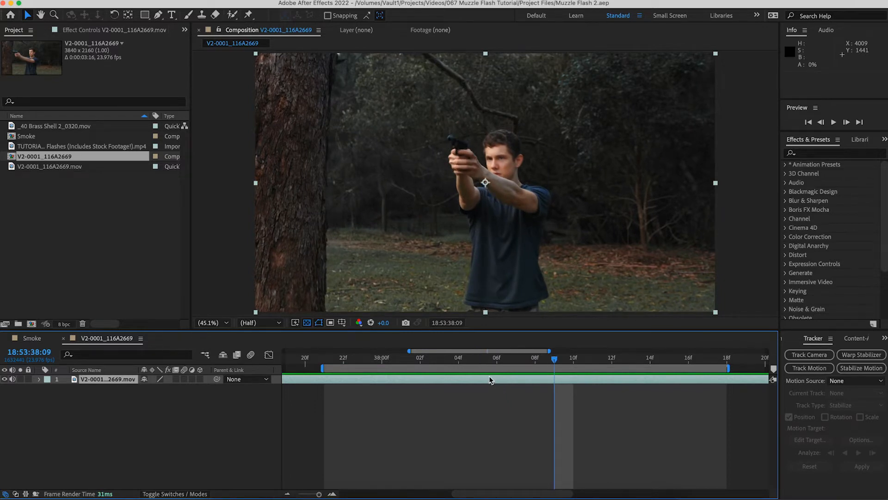
key(super+d)
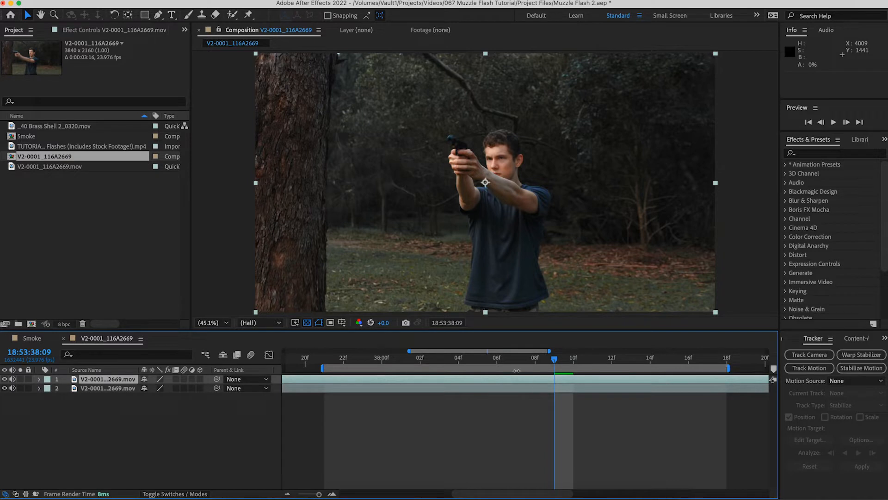
Draw a closed Pen tool mask around the pistol's slide and muzzle tip on the upper footage copy.
scroll(469, 144, up, 3)
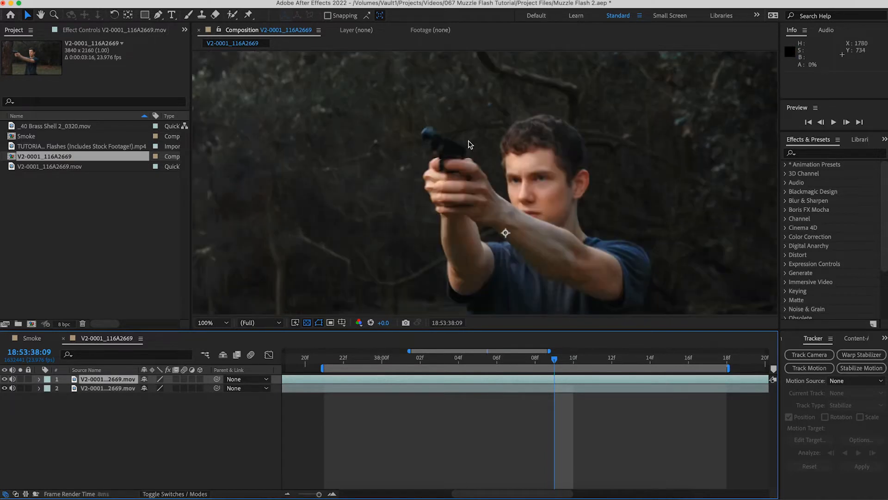
scroll(469, 144, up, 2)
click(158, 15)
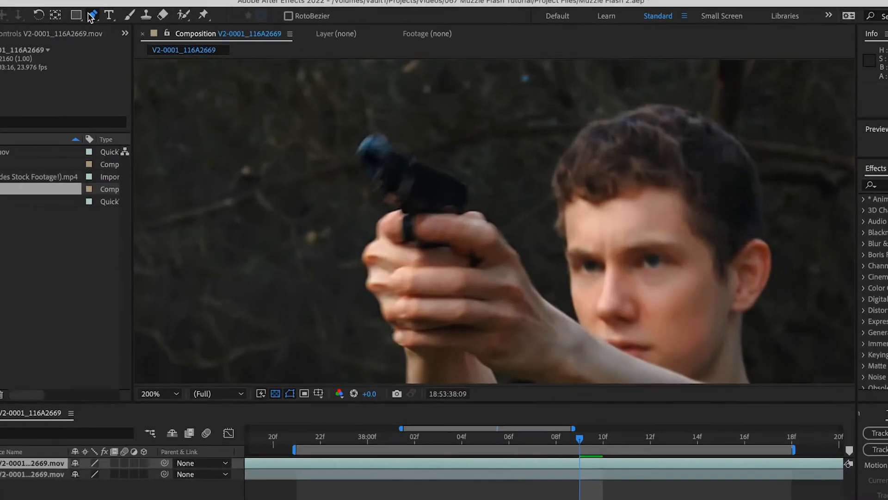
click(357, 153)
drag(373, 135, 385, 134)
click(390, 152)
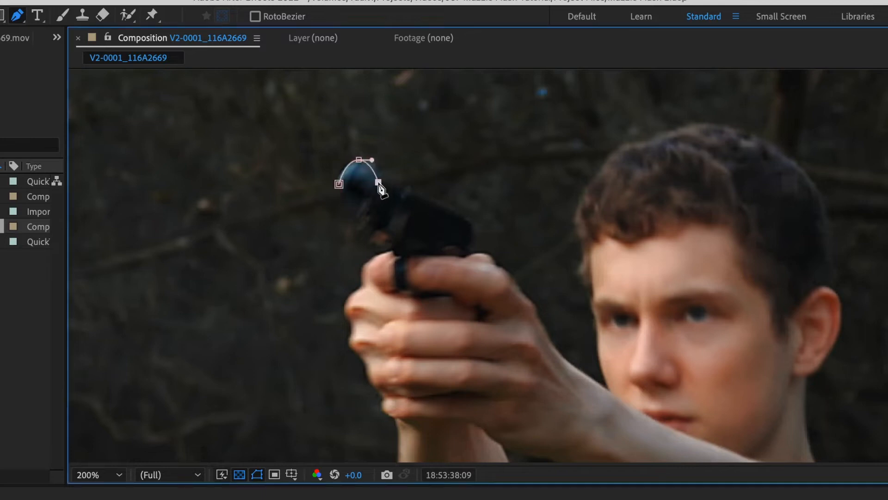
key(ctrl+z)
click(466, 213)
drag(472, 242, 471, 249)
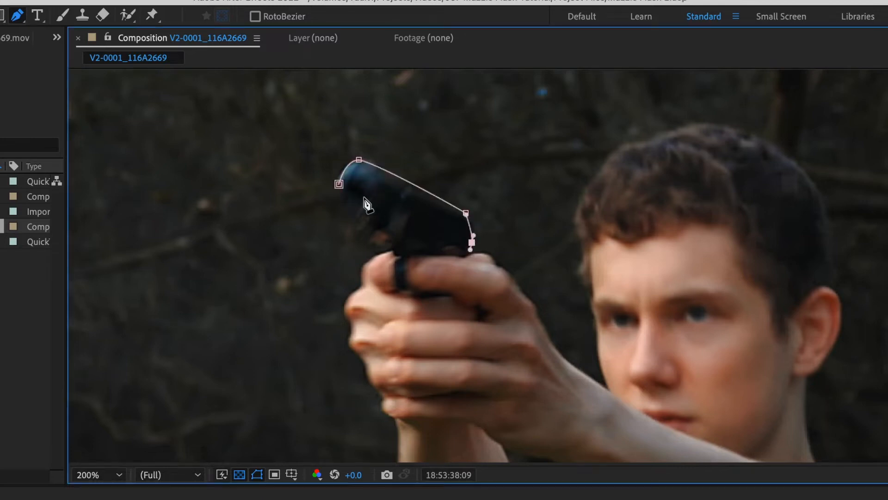
click(340, 183)
Check the slide cutout against transparency with the lower footage layer hidden, and restore the footage.
click(256, 474)
click(257, 474)
click(9, 498)
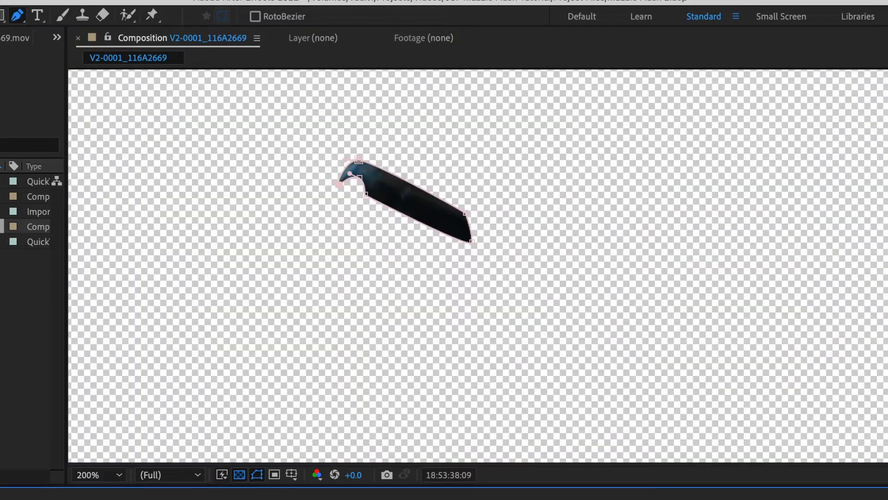
click(1, 498)
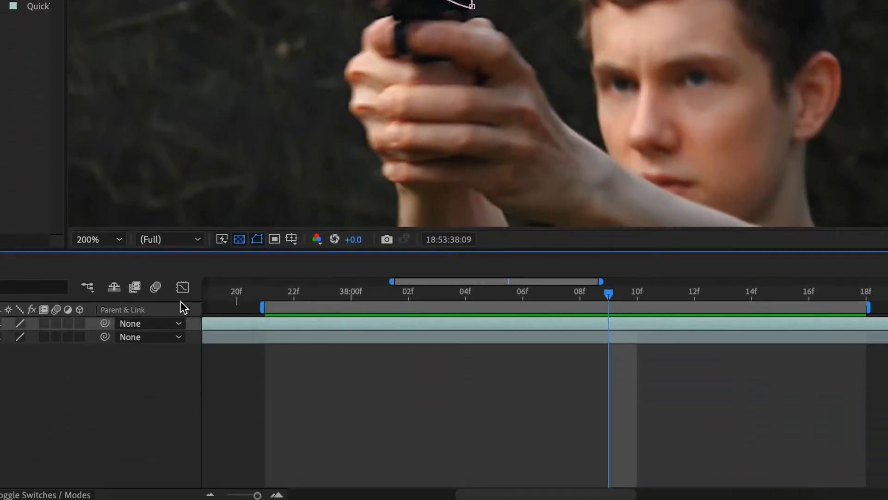
Trim the masked slide layer to the frame at 18:53:38:09 and offset it backward to about 1987, 1130, rotated 1°, with mask outlines hidden.
key(alt+bracketright)
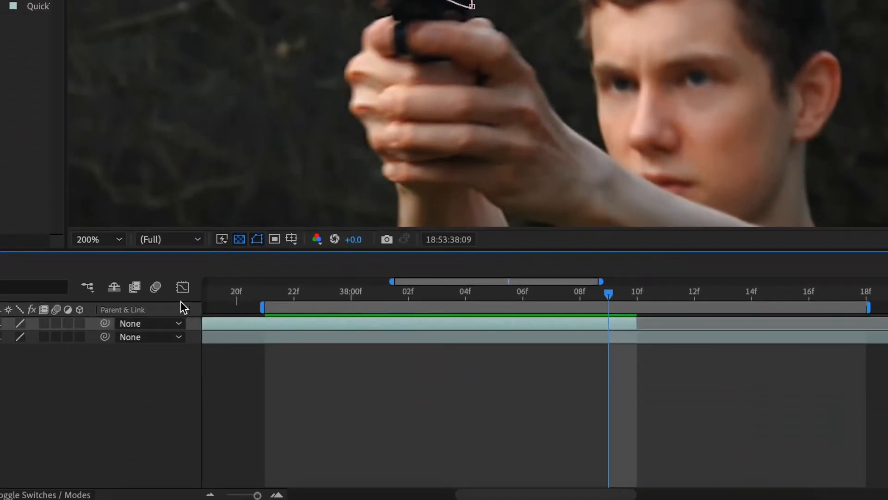
key(alt+bracketleft)
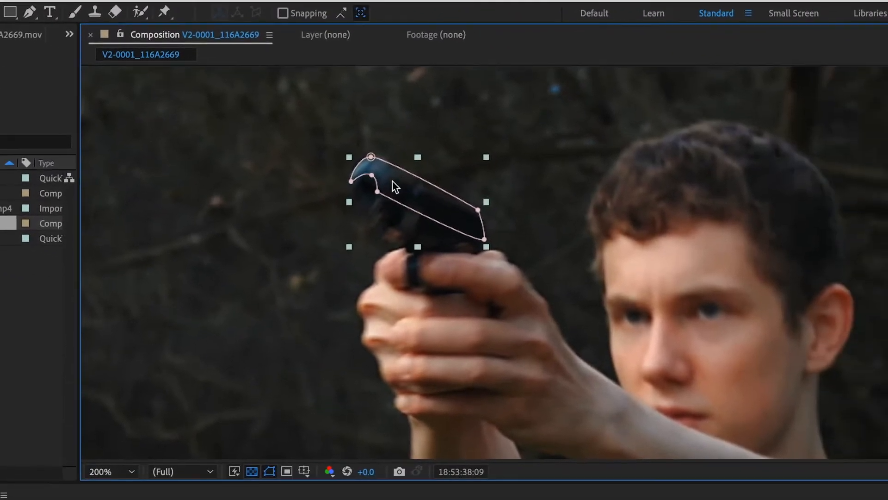
drag(396, 187, 458, 227)
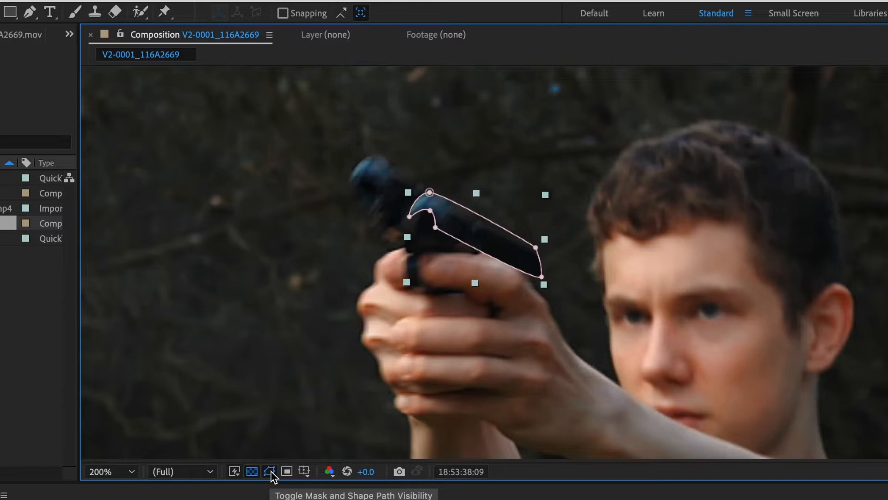
click(270, 471)
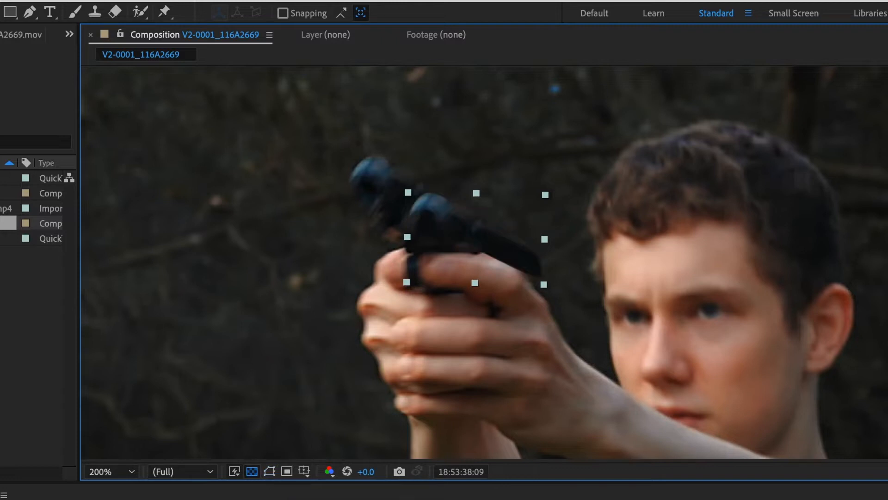
Apply Directional Blur to the slide layer with a direction of 103° and a blur length of 5.9.
click(786, 219)
text(directio)
click(803, 250)
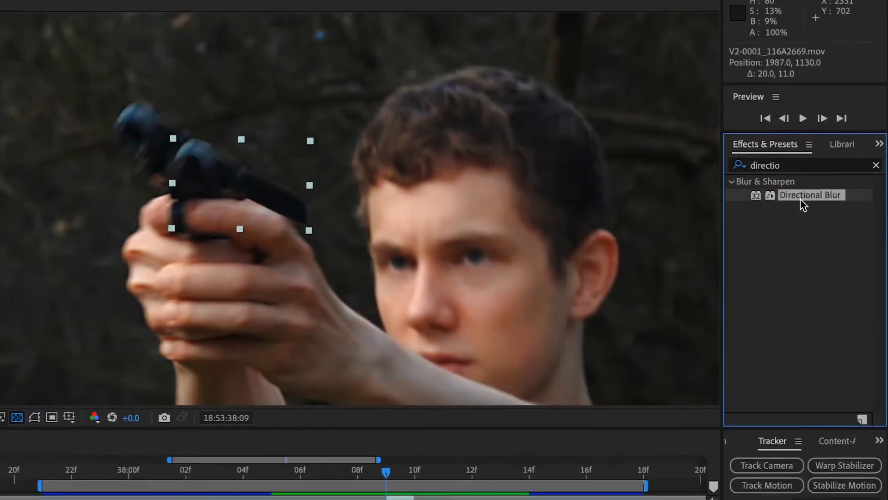
drag(800, 198, 396, 324)
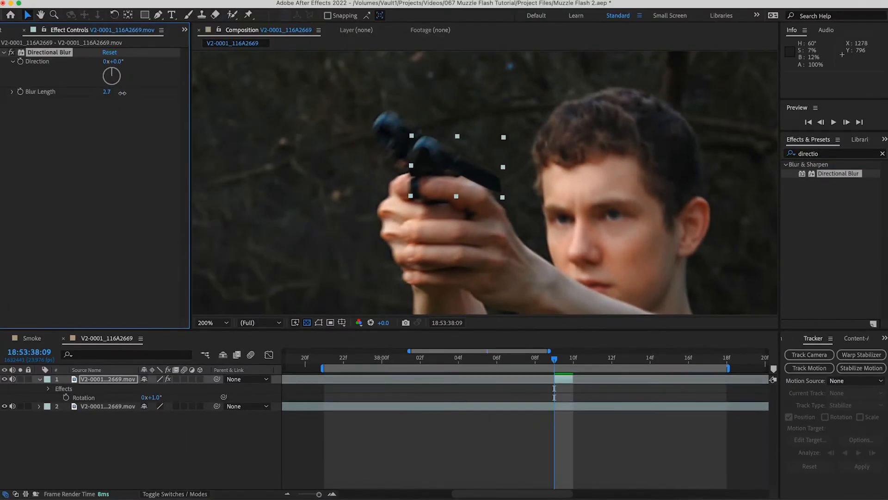
drag(122, 93, 124, 93)
drag(112, 70, 123, 94)
Set the feather of the slide layer's mask to 1 pixel.
click(40, 379)
click(40, 379)
click(49, 389)
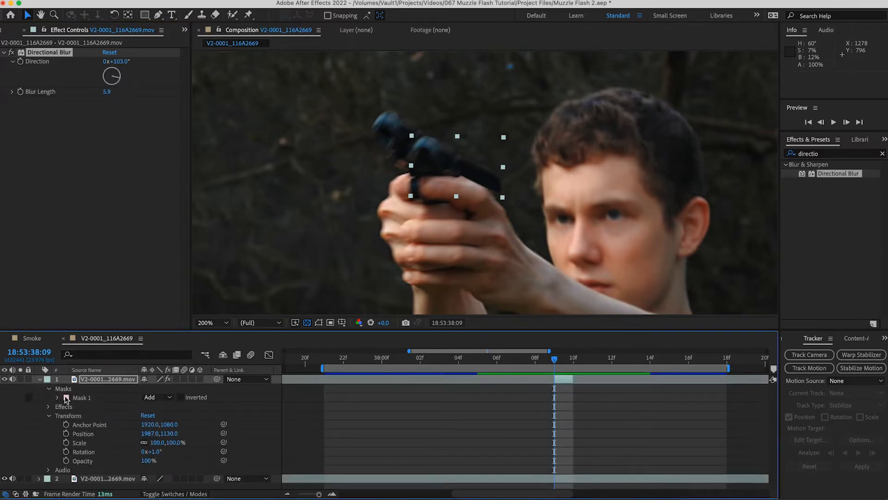
click(57, 398)
click(153, 415)
text(1)
key(Return)
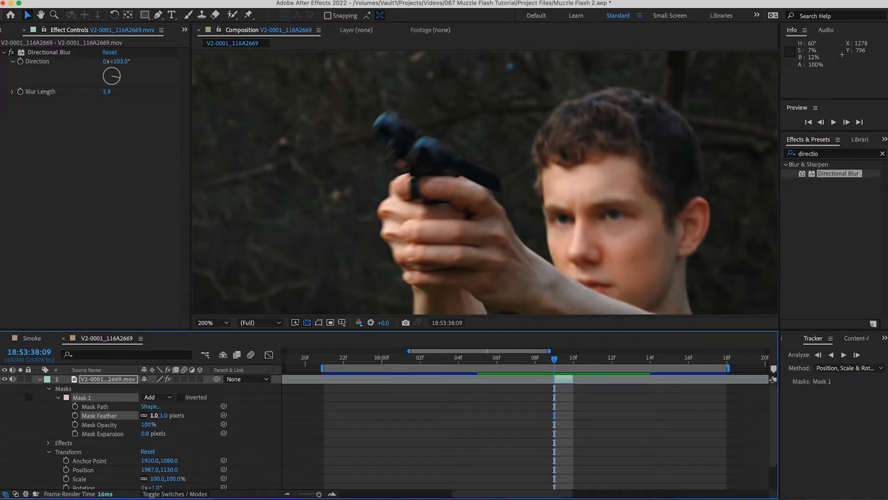
drag(153, 416, 159, 415)
key(super+d)
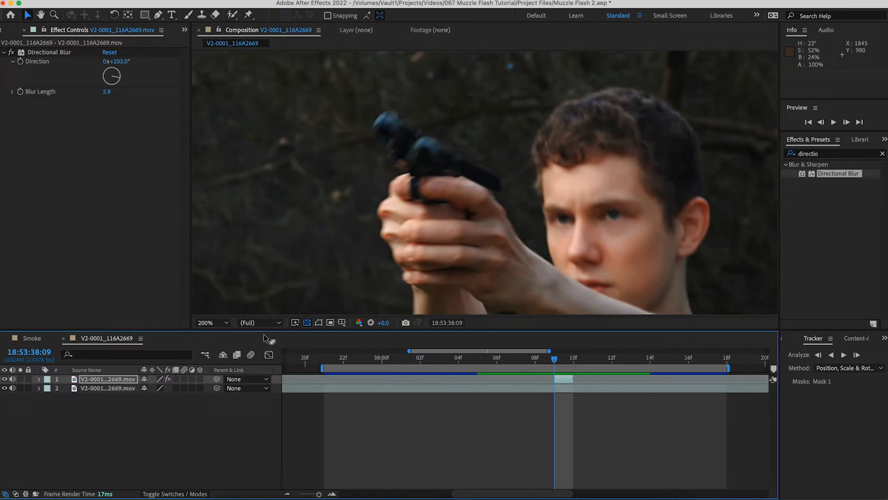
Fit the composition in view and duplicate the original footage layer at 18:53:38:14.
click(226, 322)
click(236, 135)
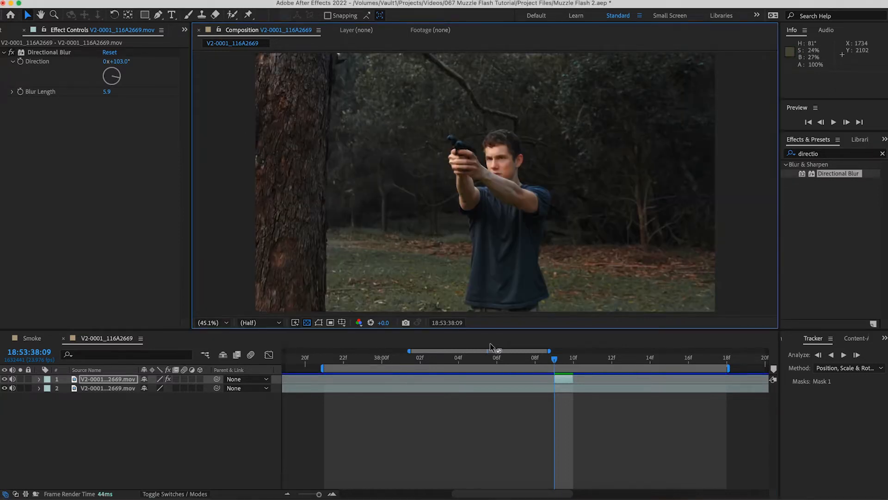
click(554, 362)
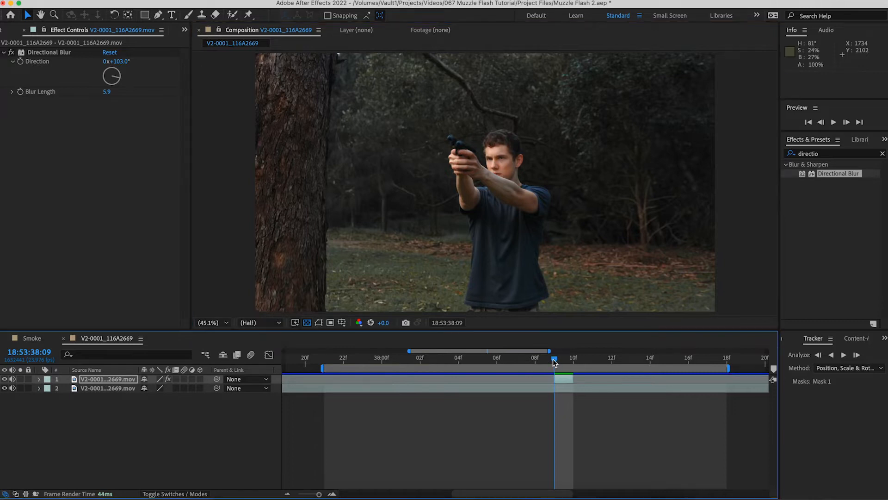
drag(546, 364, 646, 377)
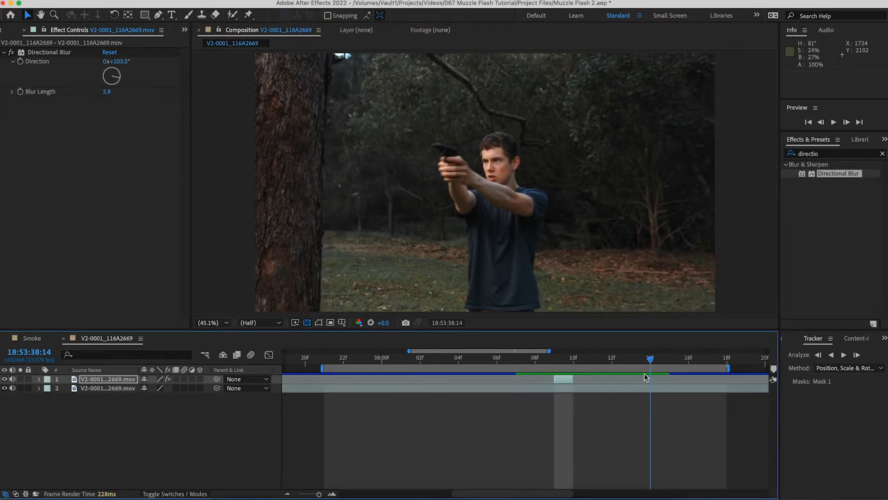
click(651, 388)
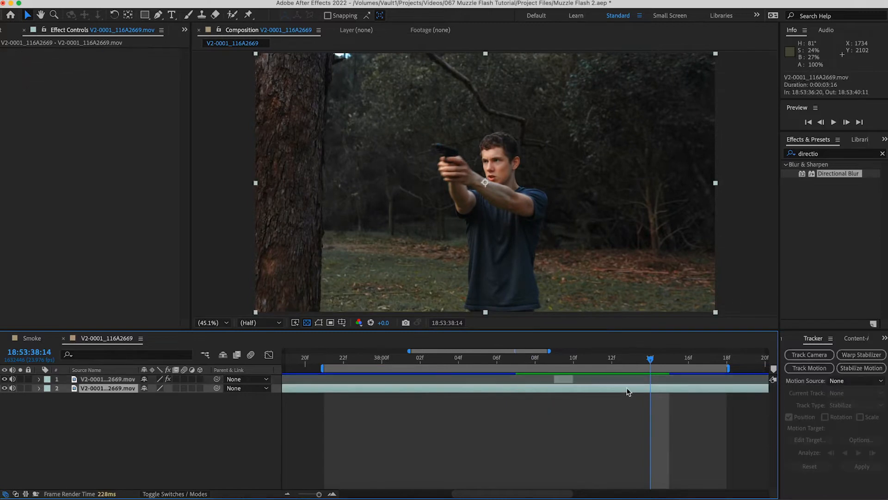
key(ctrl+d)
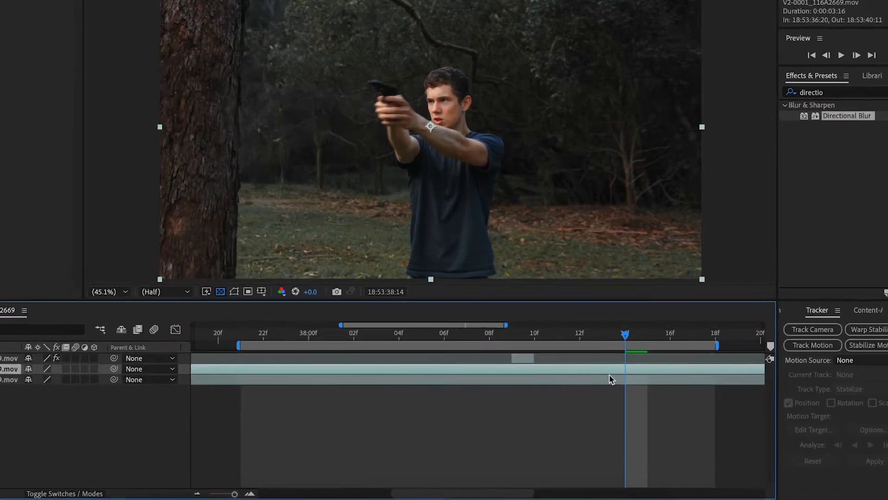
Trim the new duplicate to a single frame and move it to 18:53:38:09, aligned with the slide layer above.
key(alt+[)
key(alt+])
drag(595, 334, 462, 335)
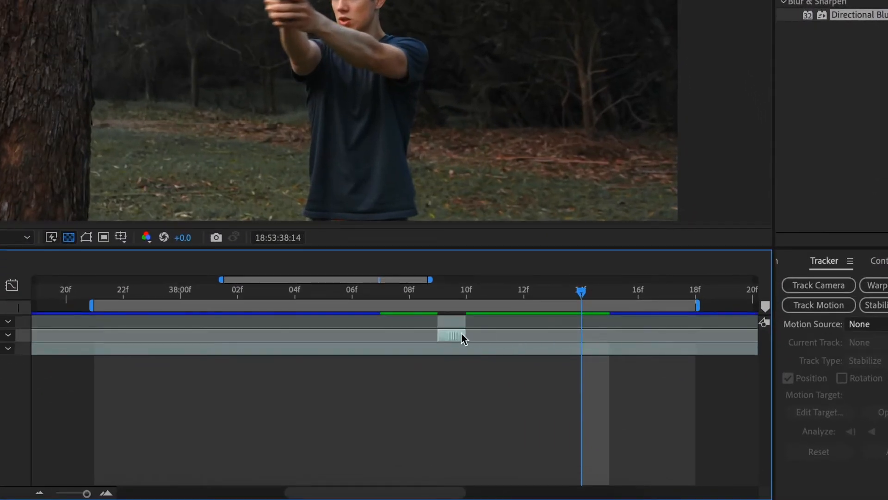
click(438, 290)
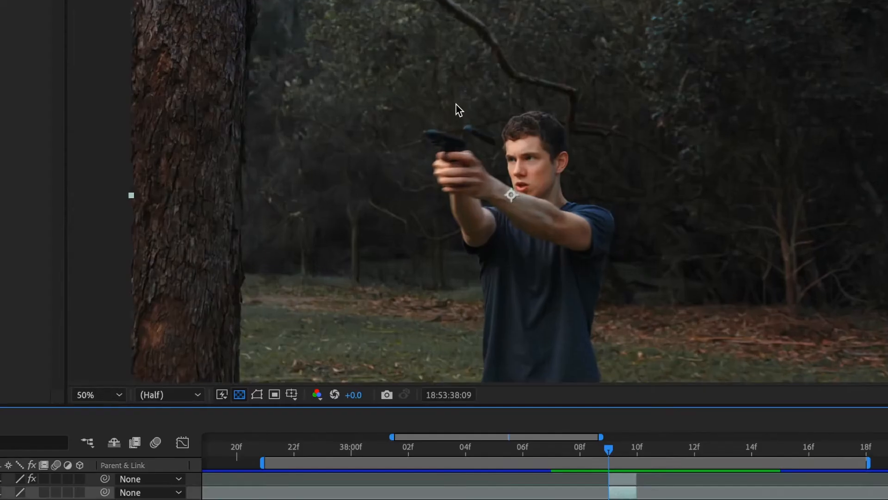
Compare the one-frame duplicate with the footage beneath it around the pistol at reduced and full opacity.
scroll(283, 109, up, 4)
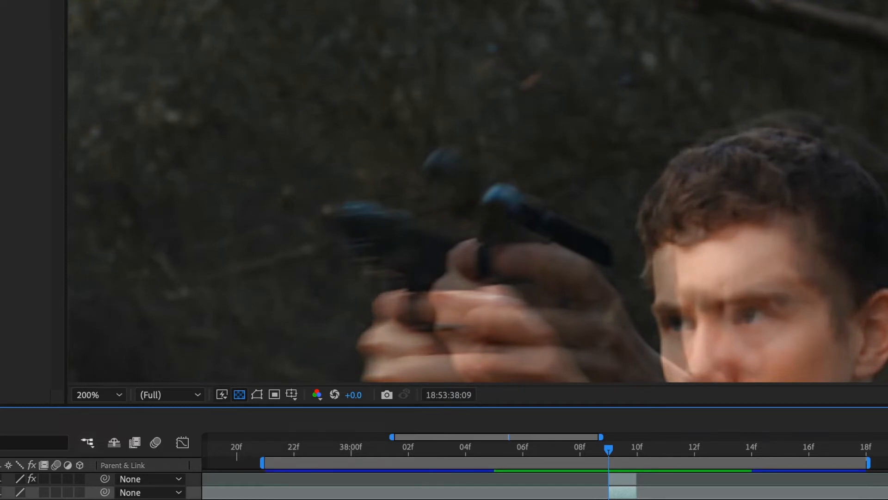
key(ctrl+z)
key(ctrl+shift+z)
key(ctrl+z)
key(ctrl+shift+z)
key(ctrl+z)
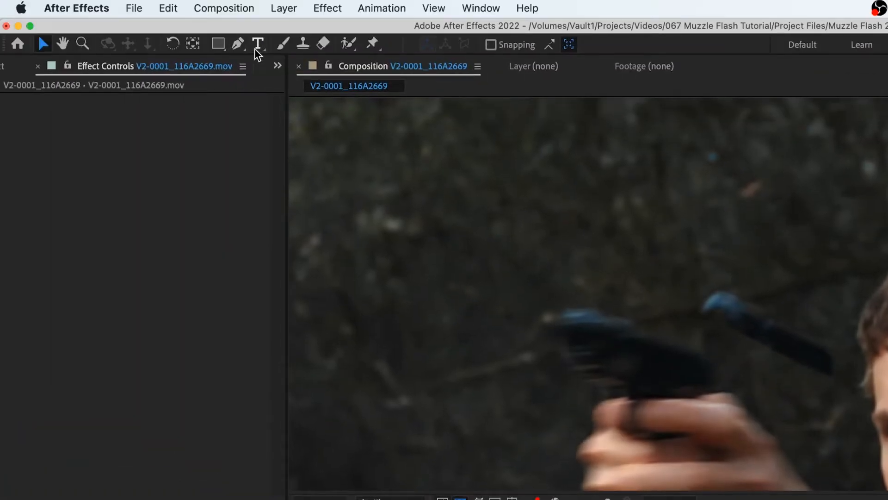
Draw a closed six-point Pen tool mask on the one-frame duplicate, around the background near the original muzzle.
click(239, 42)
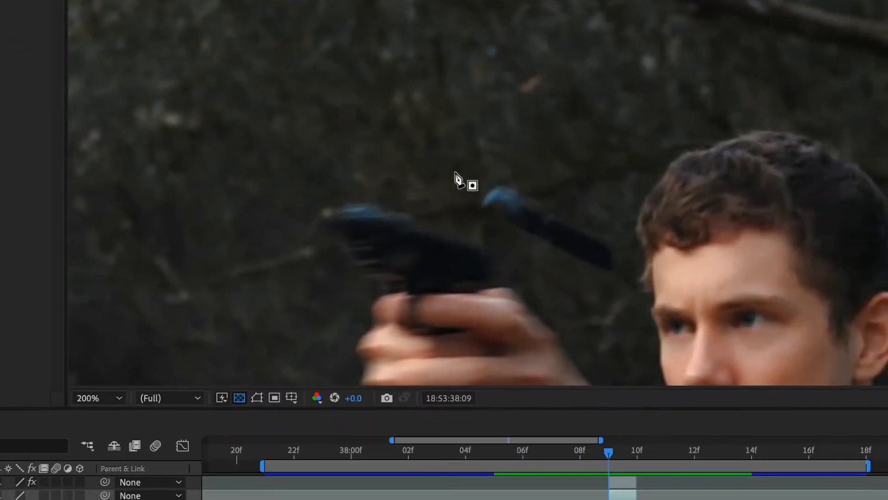
click(432, 165)
click(398, 199)
click(431, 248)
click(503, 253)
click(545, 185)
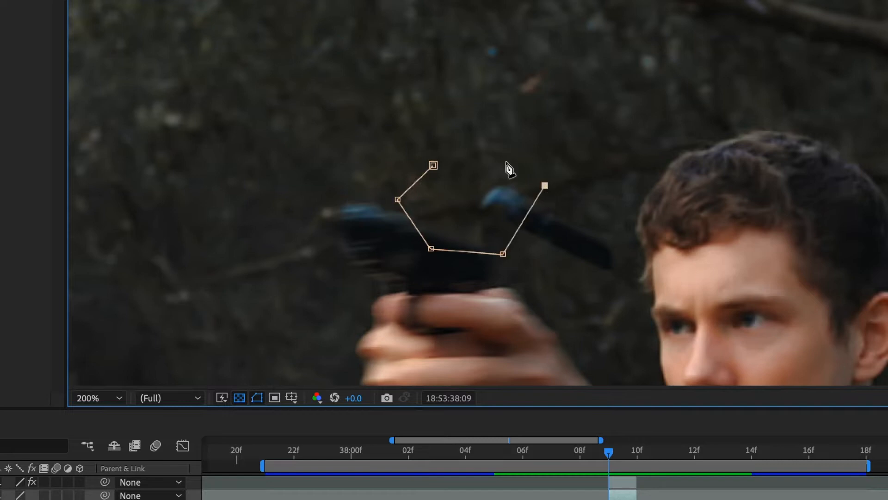
click(498, 153)
click(431, 165)
Reshape the mask by moving its upper points outward and its lower point in toward the shifted slide.
drag(432, 165, 416, 138)
drag(499, 153, 478, 126)
drag(502, 253, 486, 240)
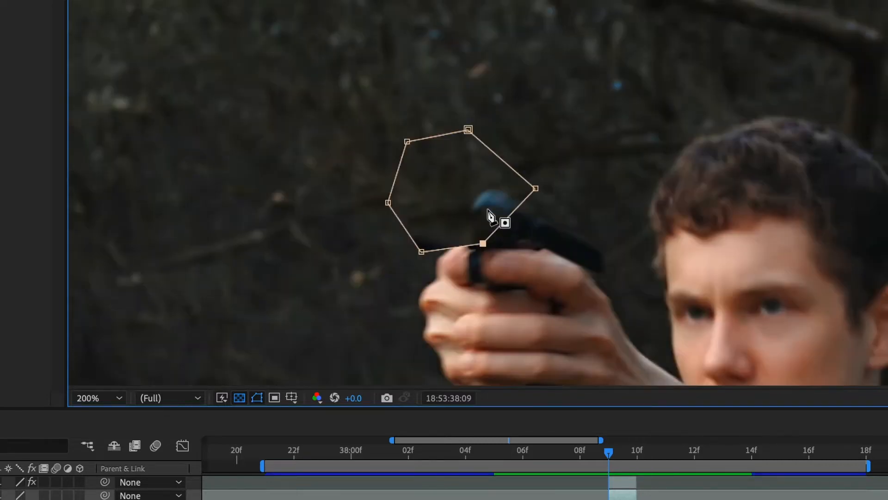
Set the position of the masked one-frame patch layer to 1920, 1042.
click(43, 438)
key(p)
drag(169, 397, 145, 396)
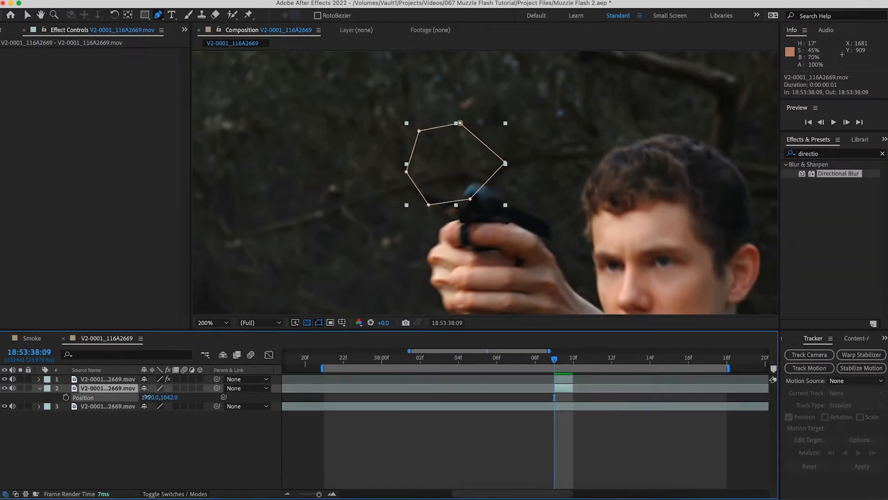
Tighten the patch mask's points into a small shape over the original muzzle and hide the mask outline.
drag(470, 199, 432, 225)
drag(505, 162, 418, 188)
drag(460, 122, 425, 179)
drag(420, 131, 452, 194)
drag(406, 171, 476, 172)
drag(433, 224, 428, 141)
drag(461, 217, 411, 165)
drag(451, 193, 483, 173)
drag(425, 179, 428, 181)
click(319, 322)
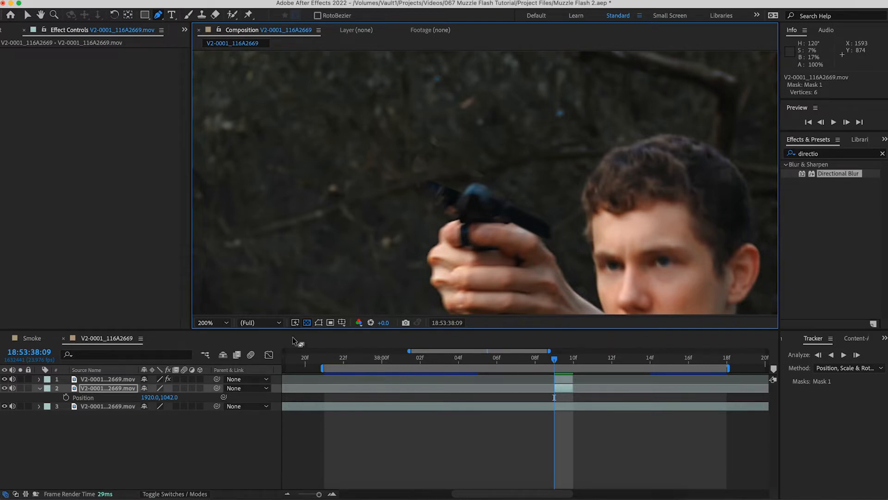
Fit the composition in view, set the patch mask's feather to 2 pixels, and preview the recoil.
click(204, 323)
click(235, 139)
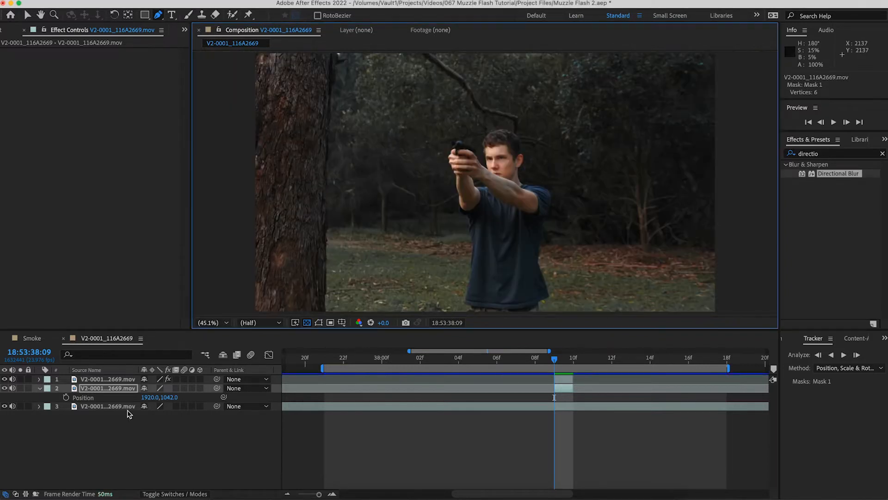
click(39, 388)
click(40, 389)
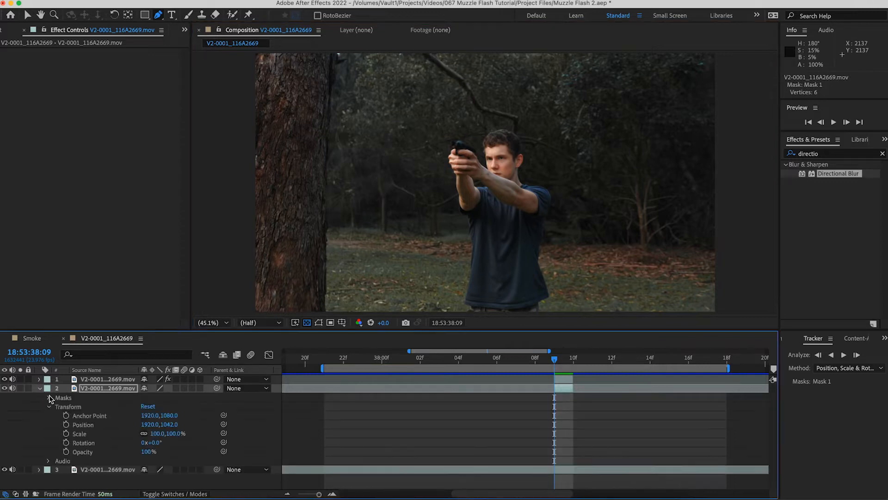
click(49, 397)
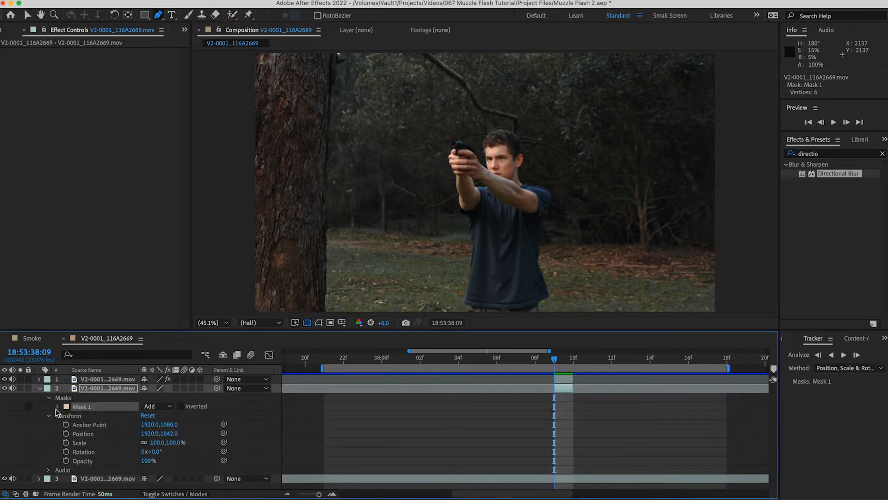
click(58, 406)
click(154, 424)
text(2)
key(Return)
key(space)
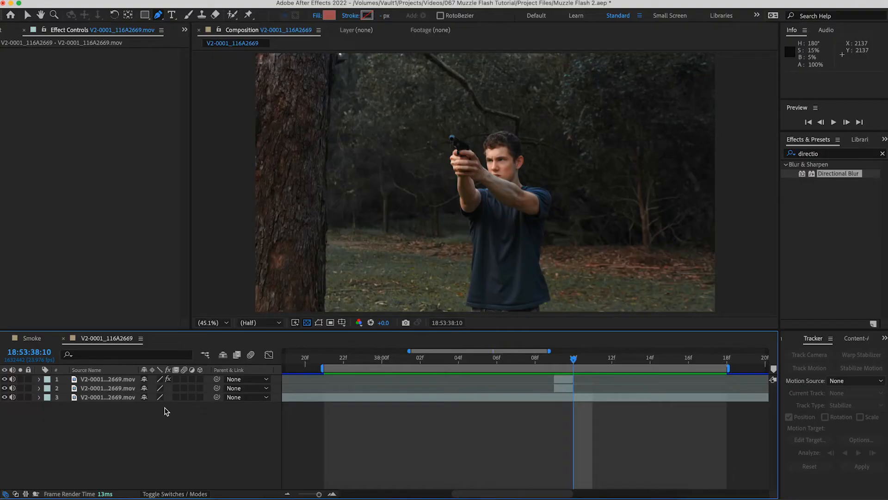
Create a black 3840 x 2160 solid layer named Muzzle Flash.
click(229, 9)
mouse_move(336, 36)
click(417, 50)
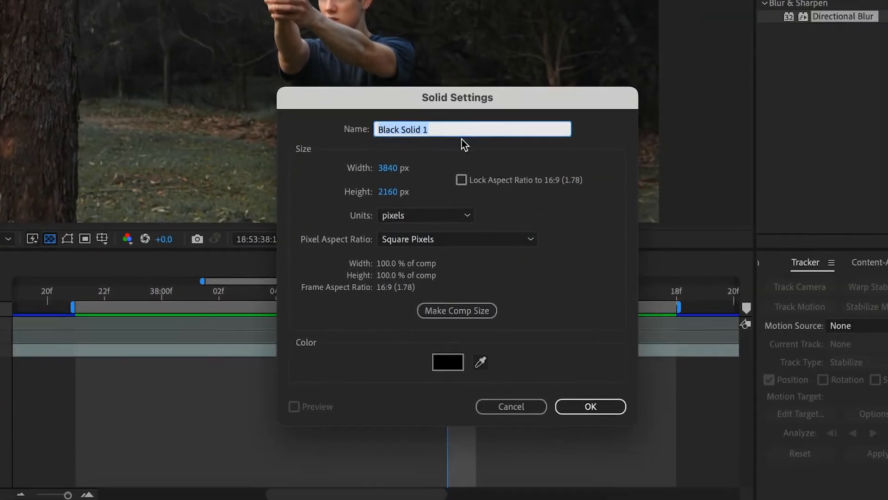
text(Muzzle Flash)
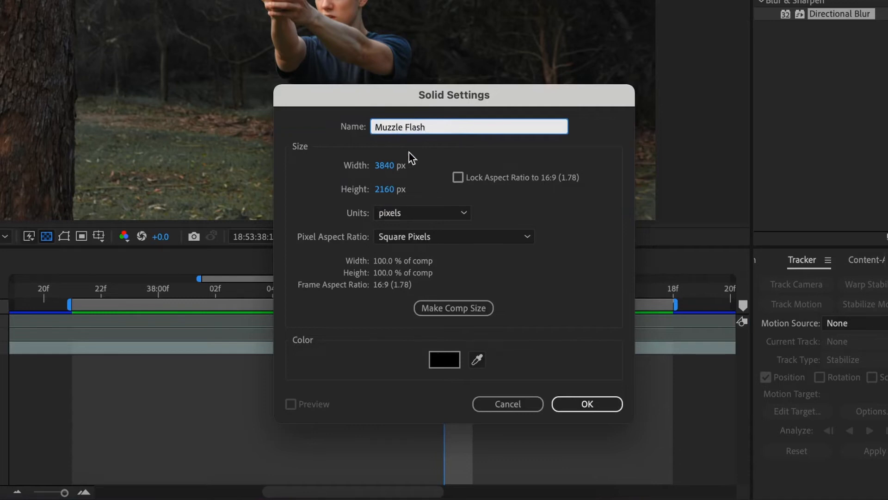
click(587, 403)
Pre-compose the Muzzle Flash solid, moving all attributes into the new composition, and open that composition.
right_click(91, 379)
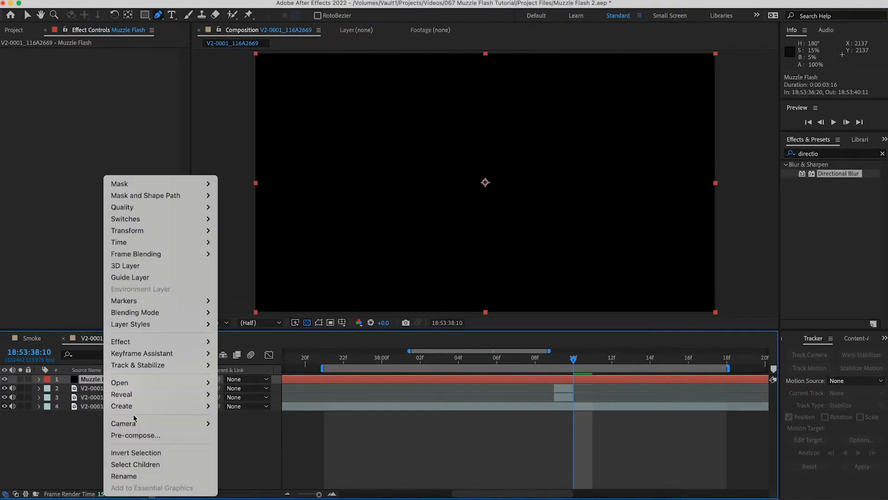
click(136, 434)
click(698, 227)
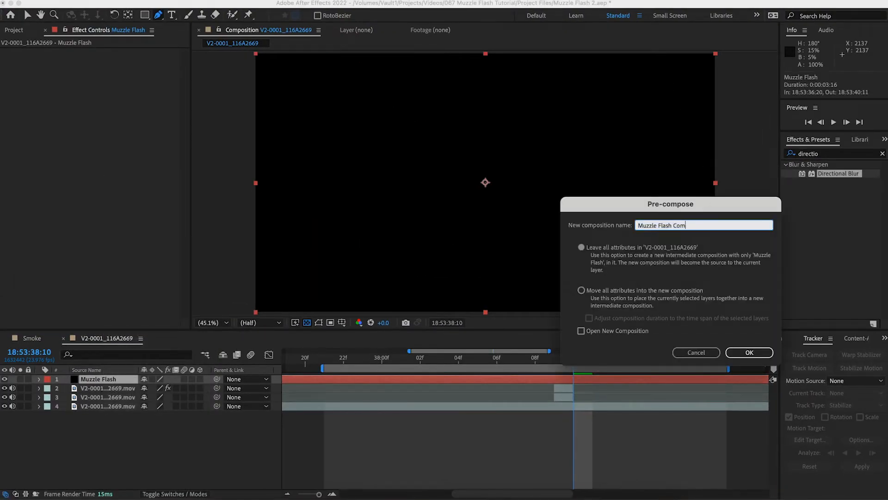
click(581, 290)
click(749, 352)
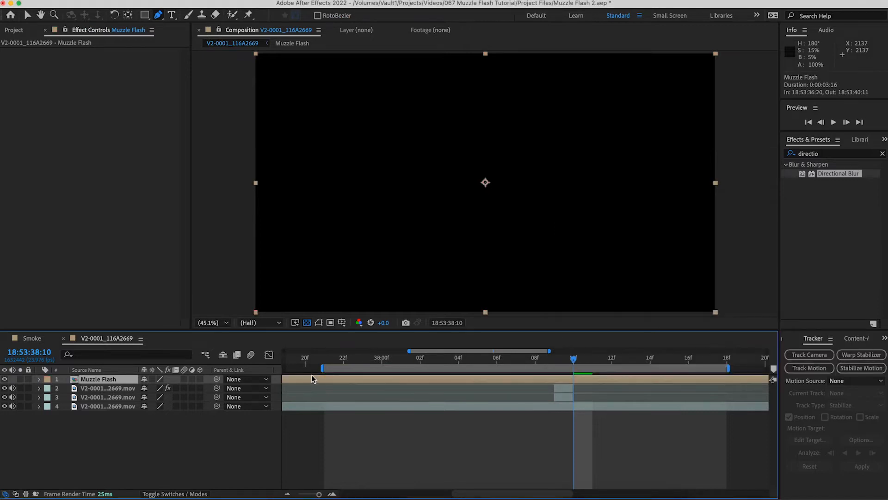
double_click(313, 380)
click(320, 382)
Apply Fractal Noise to the Muzzle Flash solid with contrast 412, brightness -37 and complexity 6.7.
click(882, 153)
text(frac)
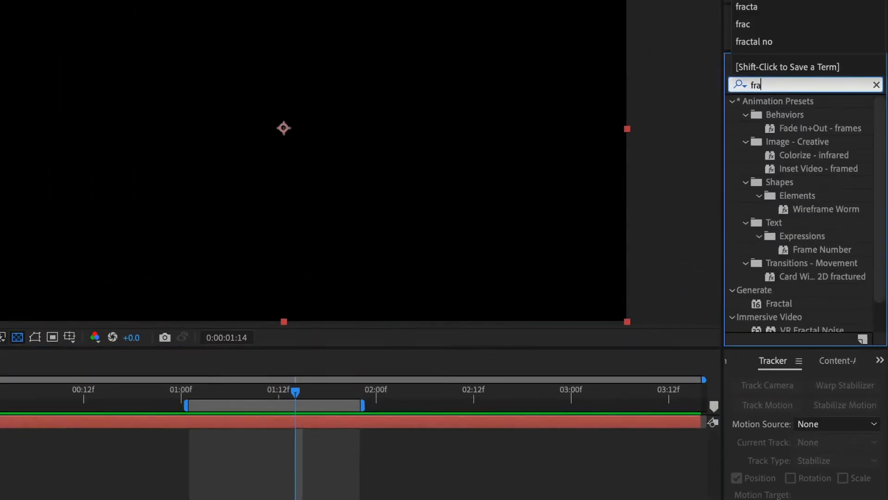
drag(797, 210, 417, 421)
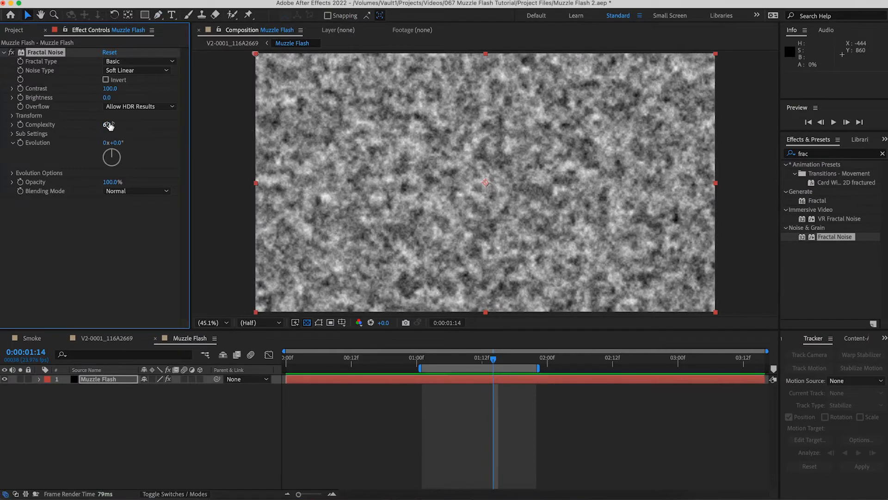
drag(108, 98, 197, 90)
drag(109, 98, 170, 88)
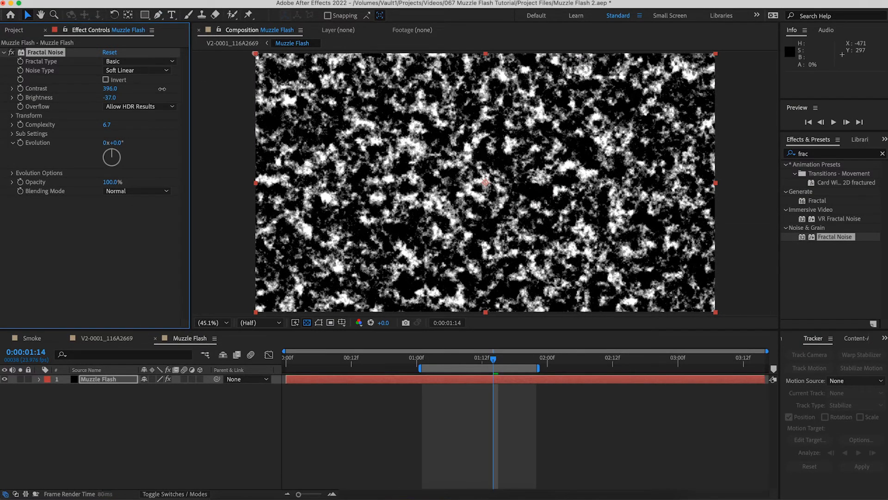
Set the fractal noise's transform scale to 253 and its offset turbulence to 6602, 1080 to find a suitable cloud pattern.
click(12, 115)
drag(111, 146, 189, 140)
drag(127, 184, 443, 199)
drag(124, 185, 532, 207)
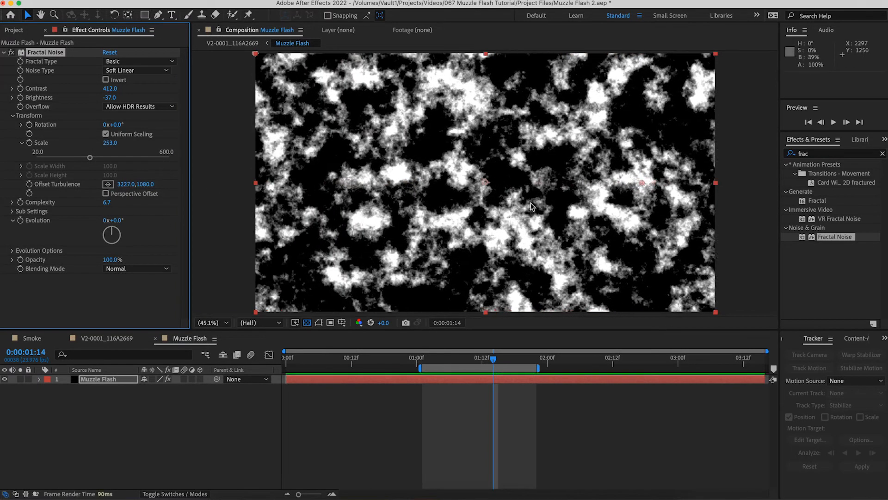
drag(124, 185, 487, 200)
drag(127, 186, 534, 199)
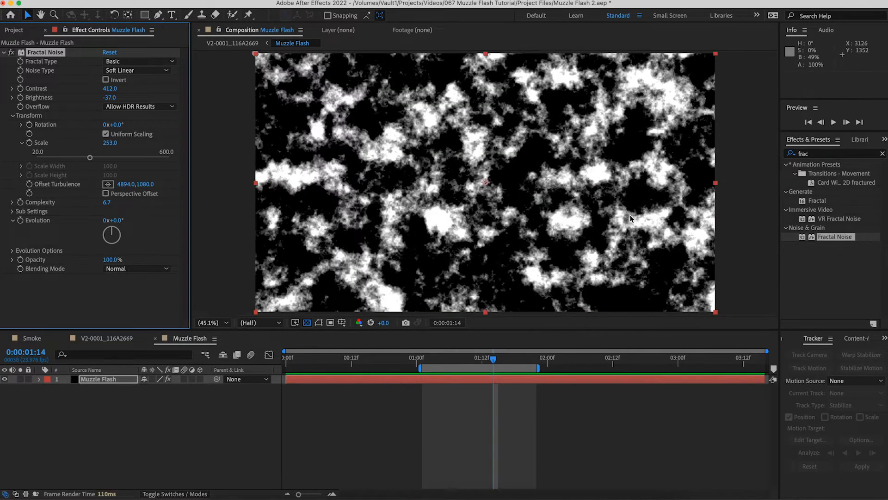
drag(120, 184, 494, 195)
drag(132, 185, 631, 220)
Draw a closed ten-point mask around a bright noise cluster in the upper-left of the frame, hiding the transparency grid and mask outline.
key(g)
click(381, 112)
click(406, 99)
click(426, 91)
click(439, 81)
click(452, 98)
click(462, 118)
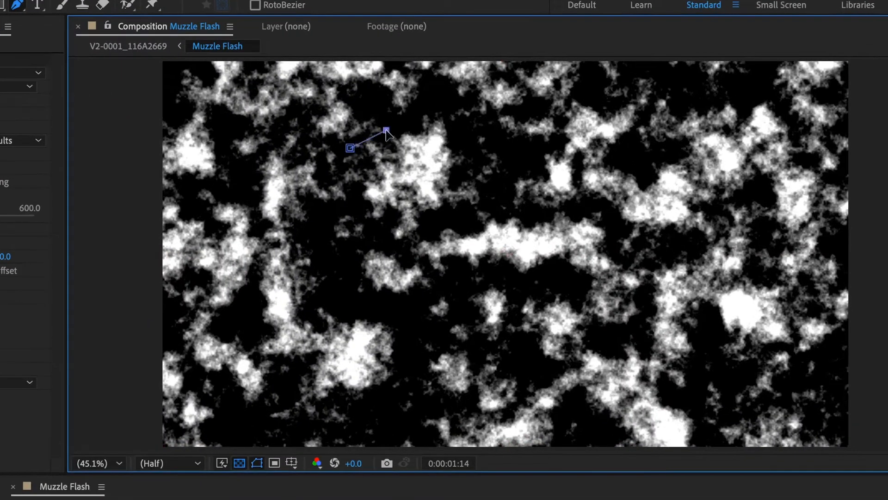
click(476, 198)
click(400, 237)
click(353, 199)
click(350, 148)
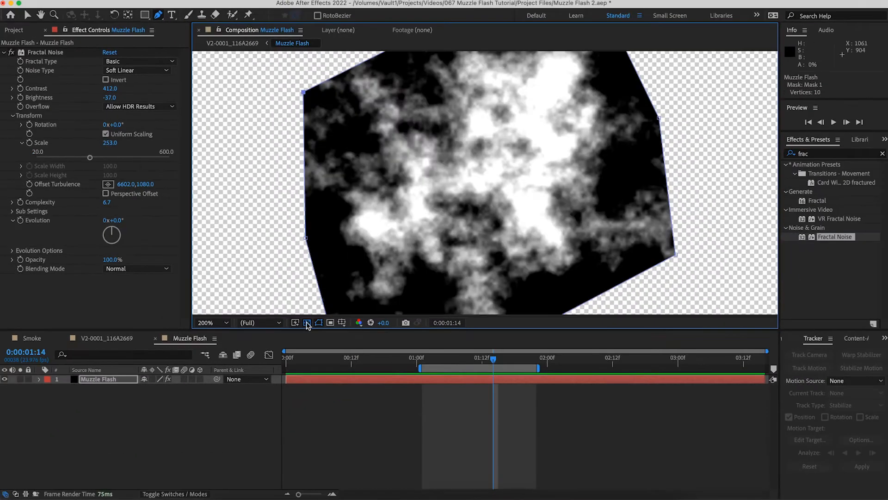
click(307, 322)
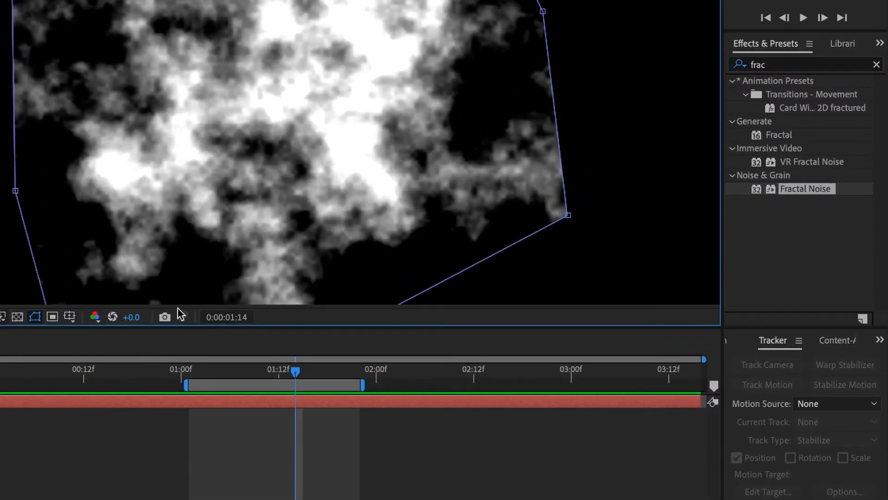
click(34, 316)
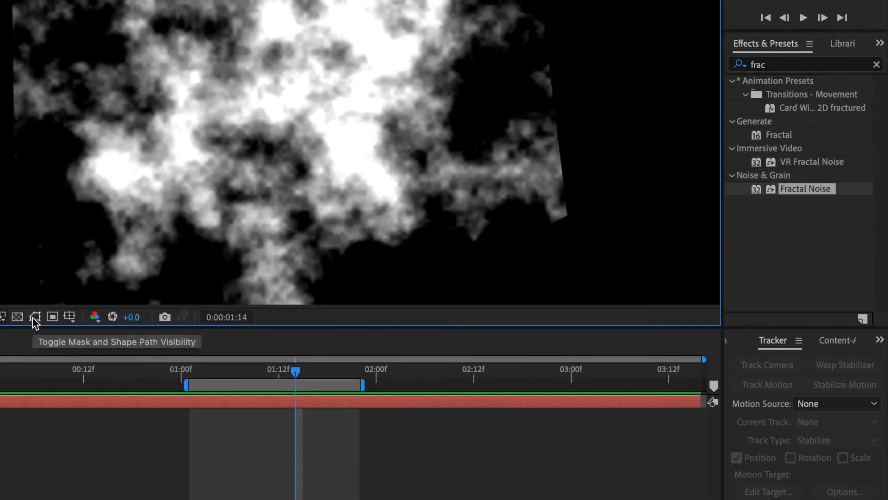
Apply Roughen Edges to the masked Muzzle Flash solid and make first adjustments to its border and scale.
click(877, 65)
text(roughen)
drag(807, 94, 362, 400)
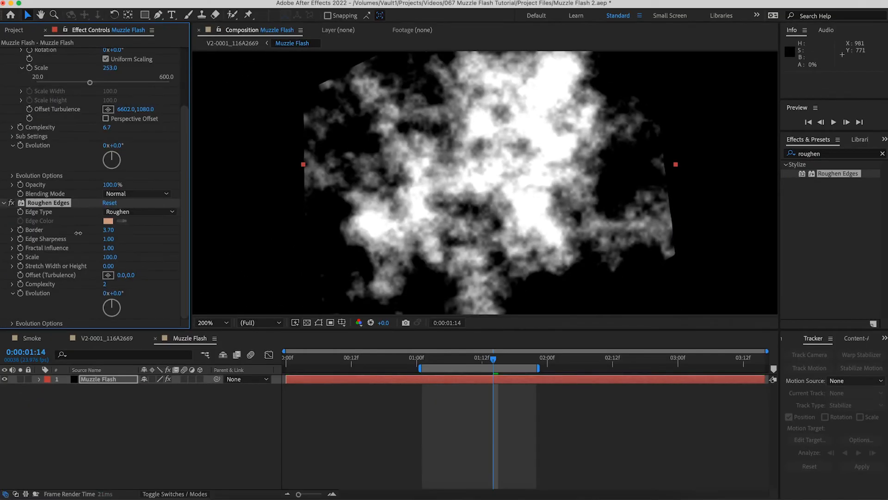
drag(78, 233, 74, 232)
drag(110, 257, 118, 257)
mouse_move(108, 230)
mouse_down()
mouse_move(74, 231)
mouse_move(116, 239)
mouse_up()
Reveal the Muzzle Flash layer's mask properties and set the mask feather to 8 pixels.
click(40, 380)
click(48, 389)
click(57, 397)
mouse_move(158, 415)
mouse_down()
mouse_move(184, 418)
mouse_move(162, 416)
mouse_up()
Set Roughen Edges to border 63.2, scale 68 and edge sharpness 2.67, and compare the cloud with and without the effect.
drag(108, 230, 88, 239)
drag(108, 256, 85, 255)
drag(108, 238, 166, 239)
scroll(393, 199, down, 1)
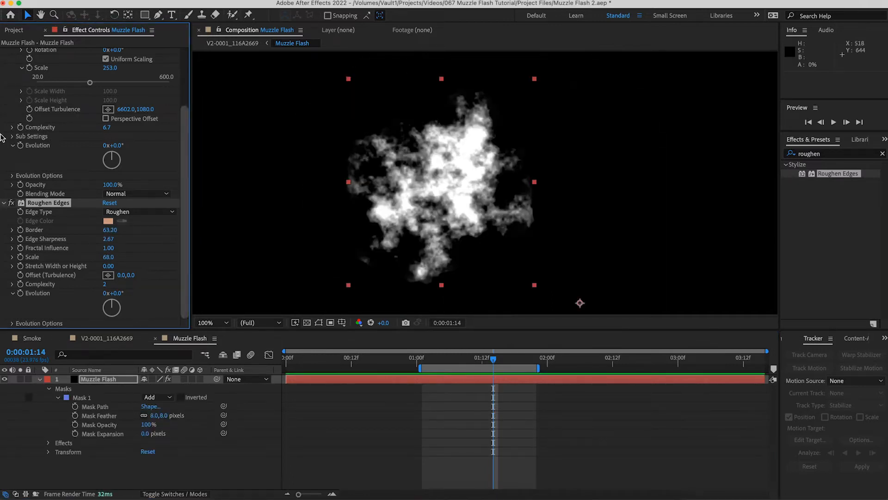
click(12, 203)
click(12, 203)
click(12, 203)
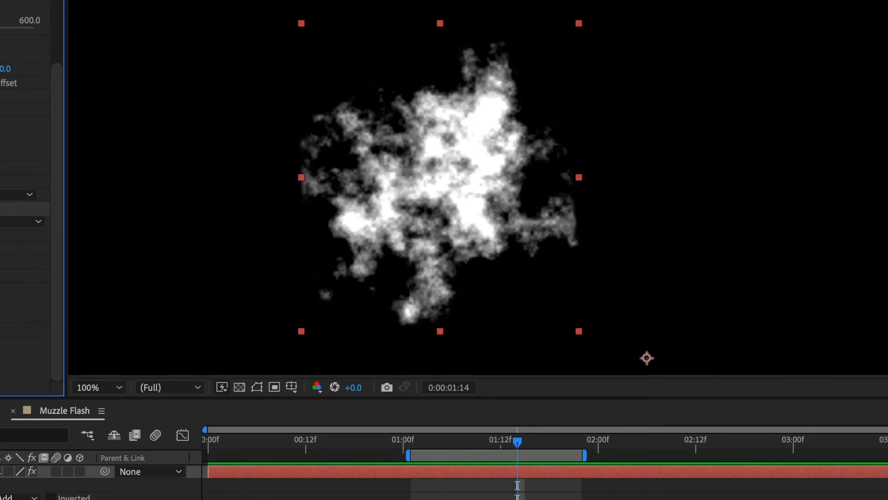
Create a black solid named Whites and apply Fractal Noise to it.
click(181, 9)
mouse_move(260, 33)
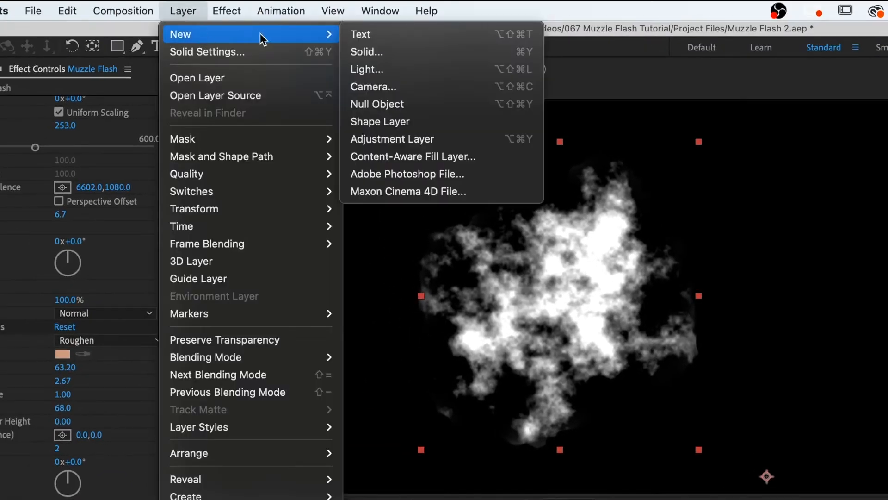
click(372, 54)
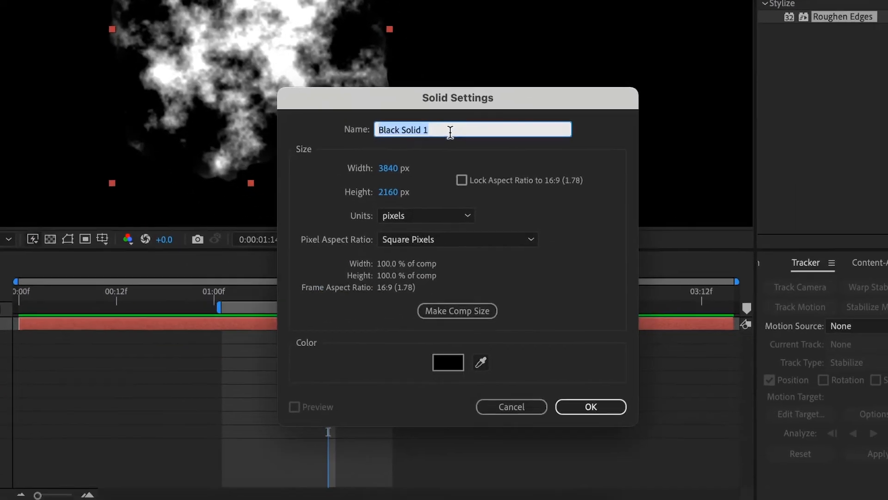
text(Wh)
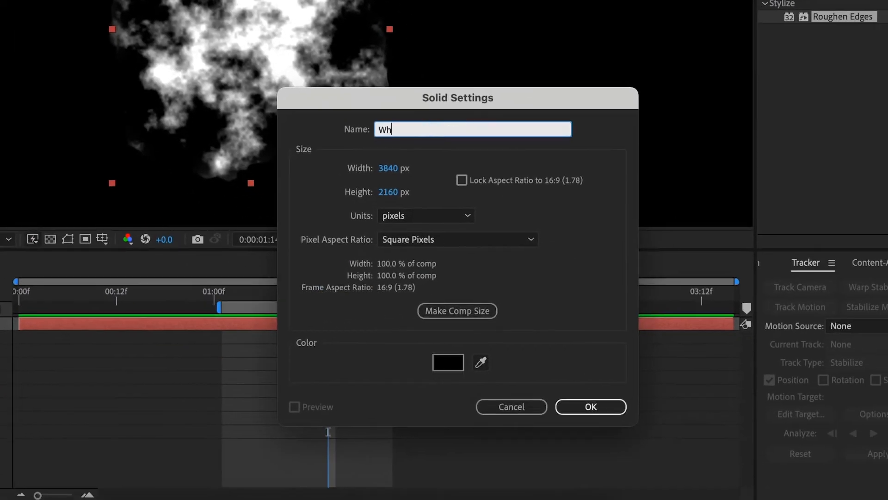
text(ites)
click(585, 406)
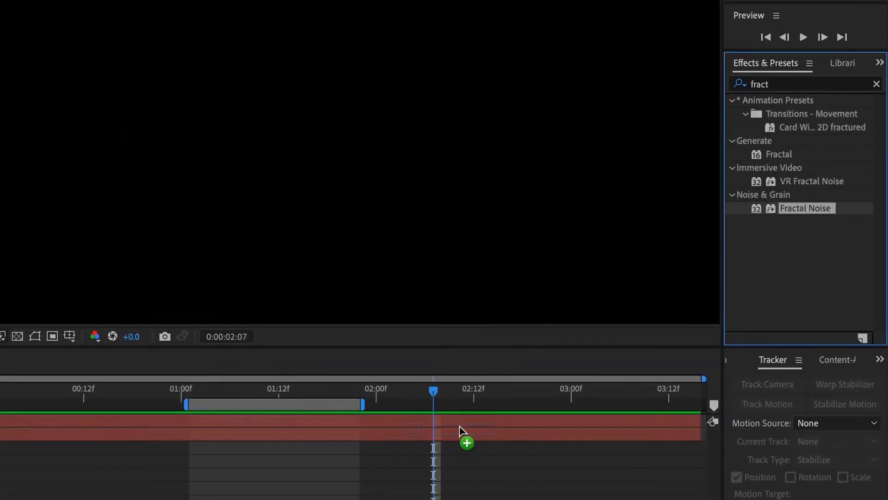
drag(459, 426, 458, 418)
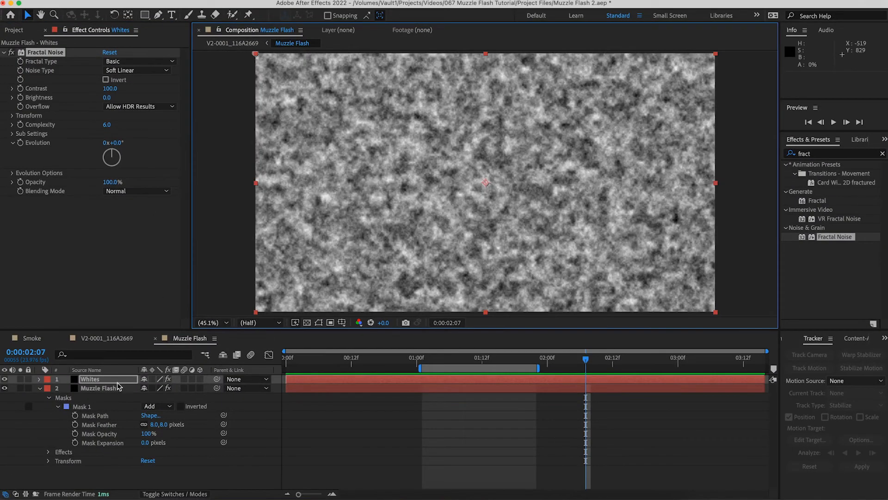
Set the Muzzle Flash layer's track matte to Luma Matte "Whites", comparing the cloud with and without the matte.
click(119, 389)
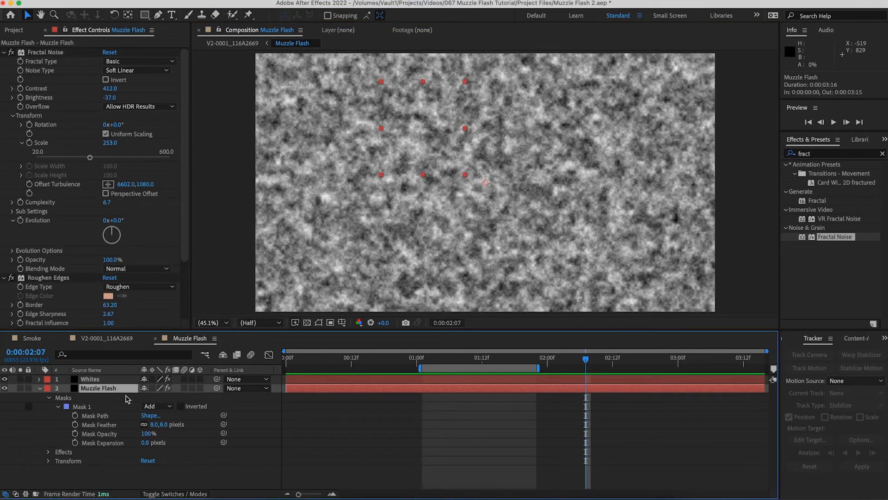
click(181, 493)
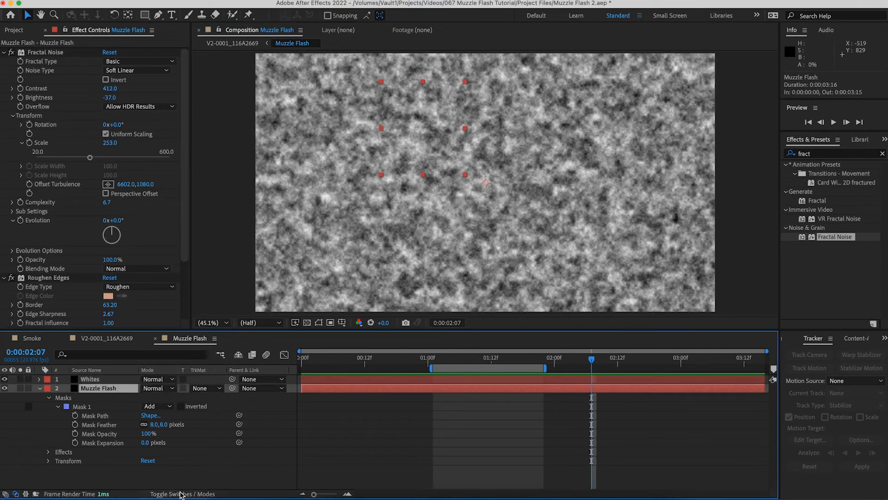
click(209, 390)
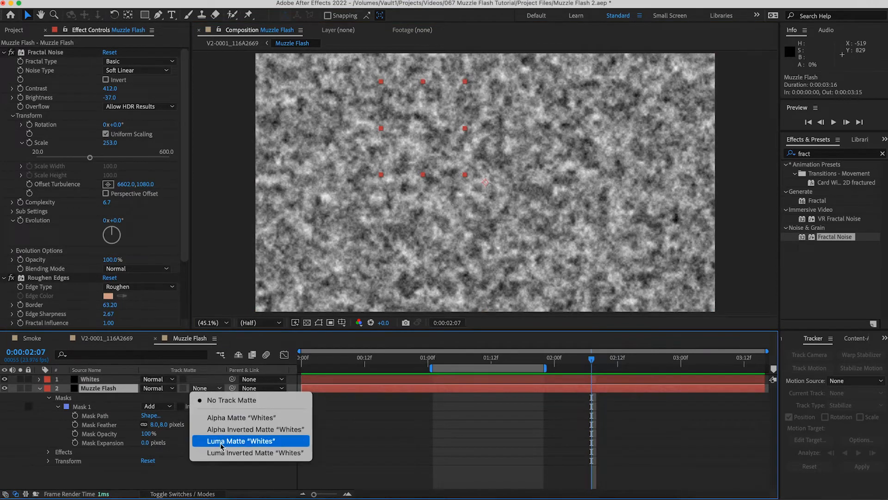
click(241, 440)
scroll(430, 124, up, 4)
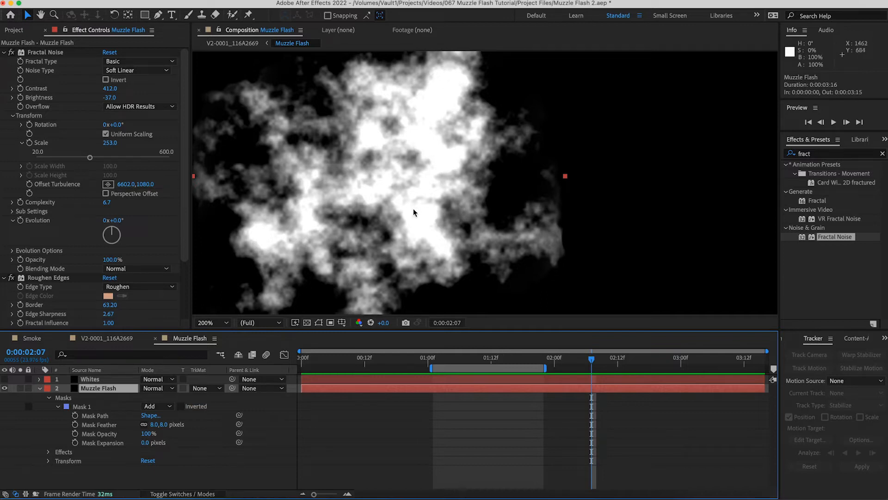
click(208, 389)
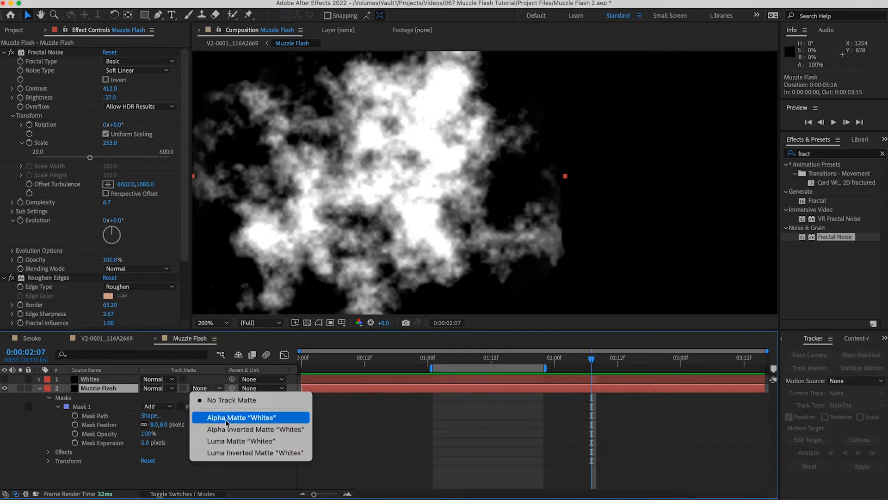
click(230, 442)
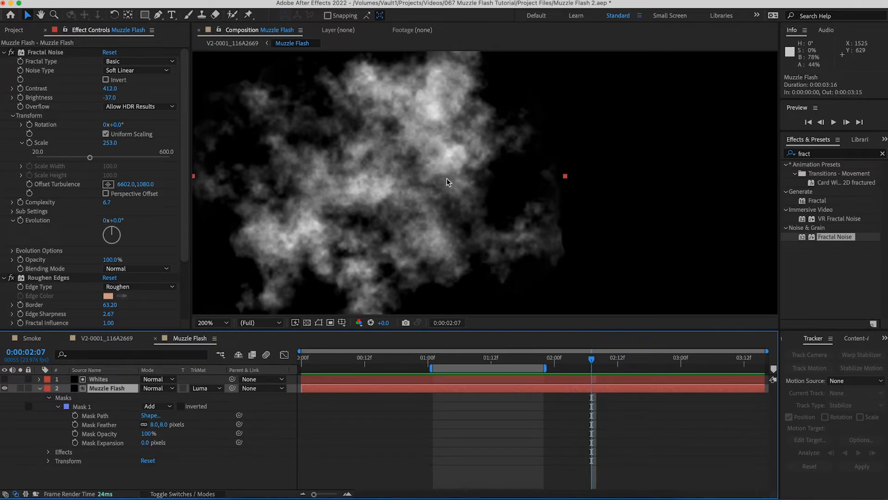
scroll(446, 179, down, 3)
scroll(446, 178, up, 1)
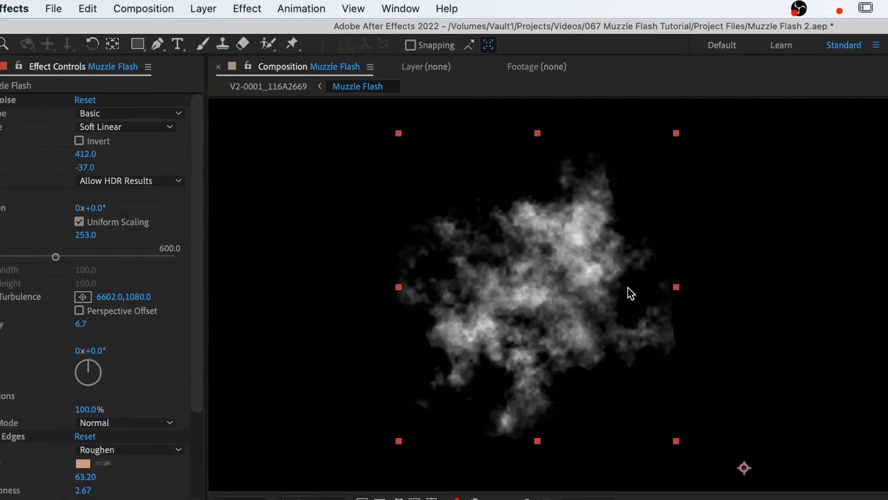
Add an adjustment layer above both solids and apply CC Radial Fast Blur to it with an amount of 17.
click(147, 8)
mouse_move(226, 29)
click(436, 135)
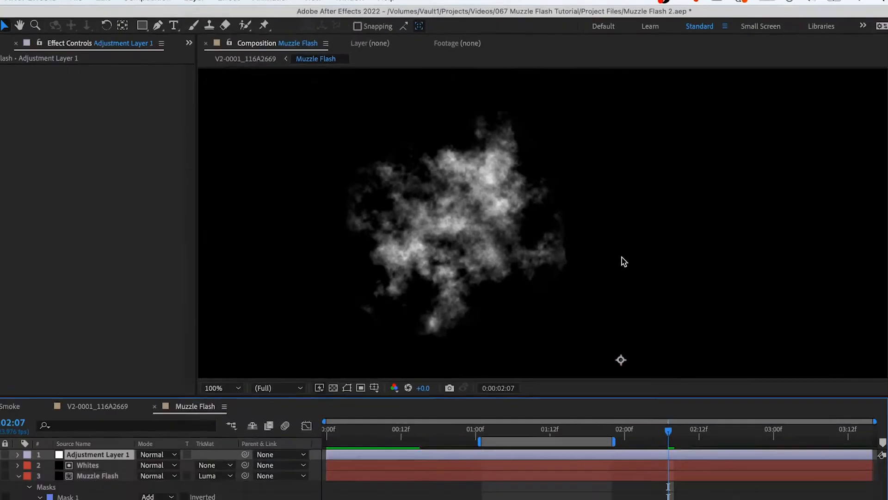
click(877, 154)
text(cc rad)
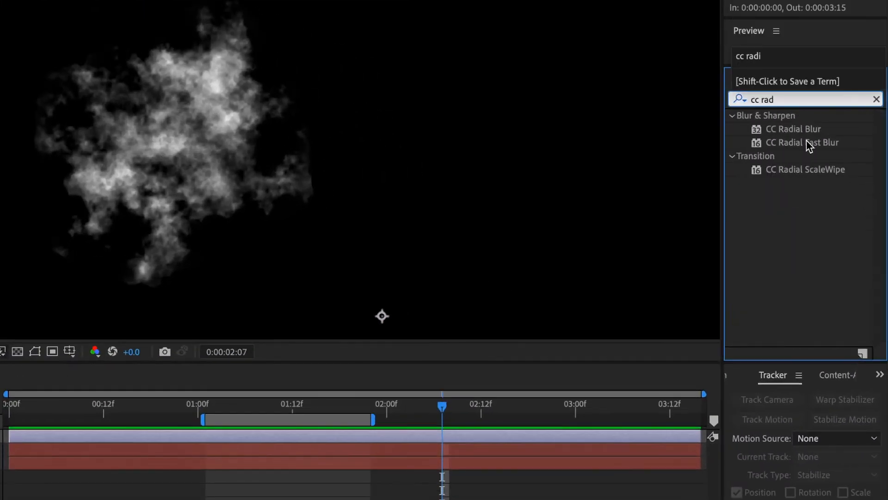
drag(807, 142, 352, 434)
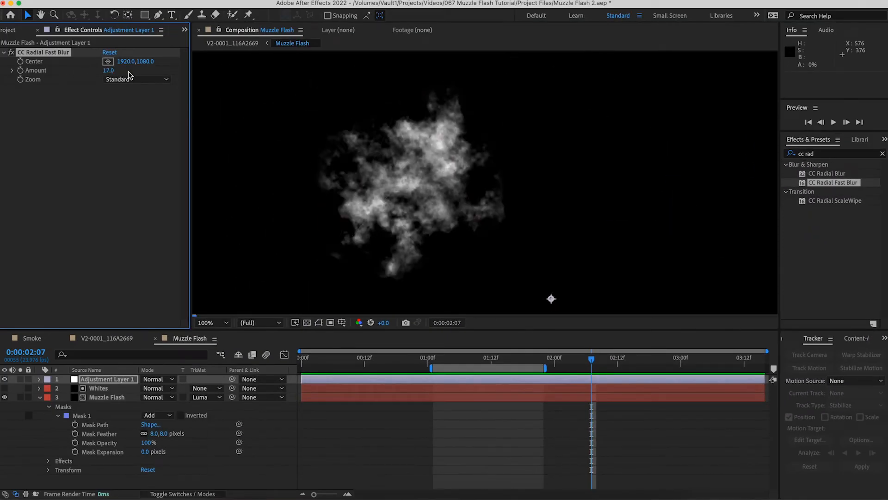
Move the radial blur's center to about 1666, 640 near the cloud's edge, checking the flash against the gun in the footage composition.
drag(551, 298, 496, 202)
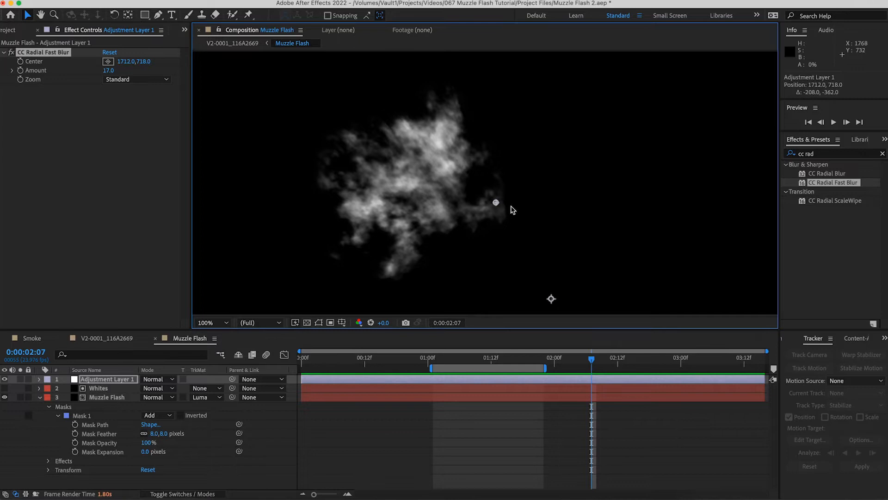
click(106, 338)
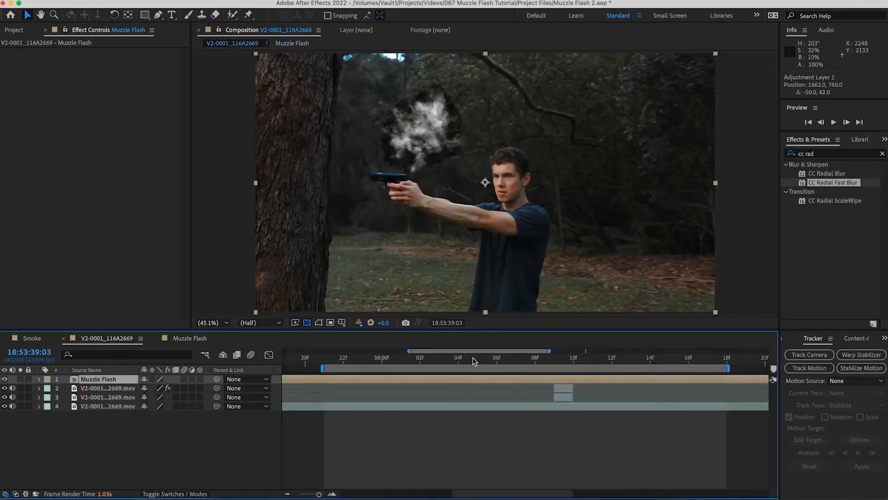
click(553, 359)
click(190, 338)
drag(482, 213, 483, 182)
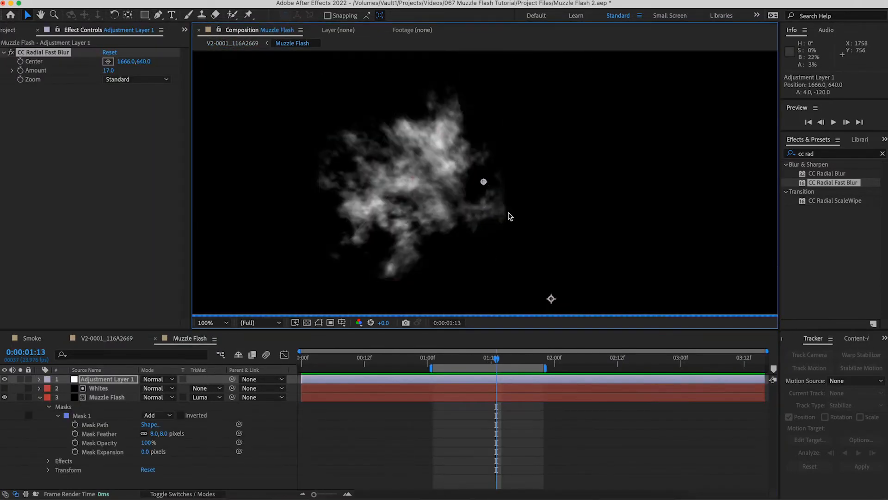
Find the Curves effect and apply it to Adjustment Layer 1 above the radial-blurred flash.
click(883, 153)
click(865, 154)
text(curves)
drag(827, 201, 538, 381)
Tint the flash orange with Curves by strongly raising the red channel and lowering the blue channel.
click(135, 98)
click(128, 121)
click(135, 98)
drag(151, 134, 125, 135)
click(134, 146)
click(135, 97)
click(129, 121)
click(135, 98)
click(128, 121)
drag(92, 176, 112, 192)
click(135, 97)
click(135, 145)
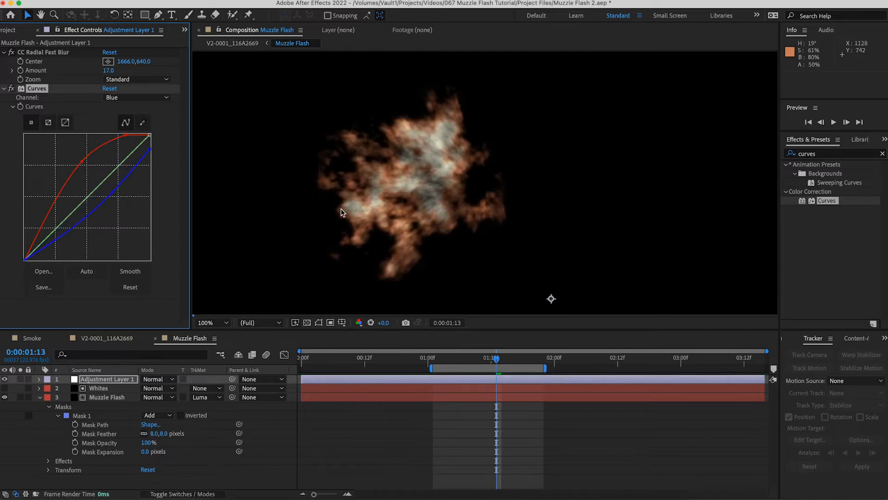
In the V2-0001_116A2669 composition, set the Muzzle Flash layer's blending mode to Screen.
click(103, 339)
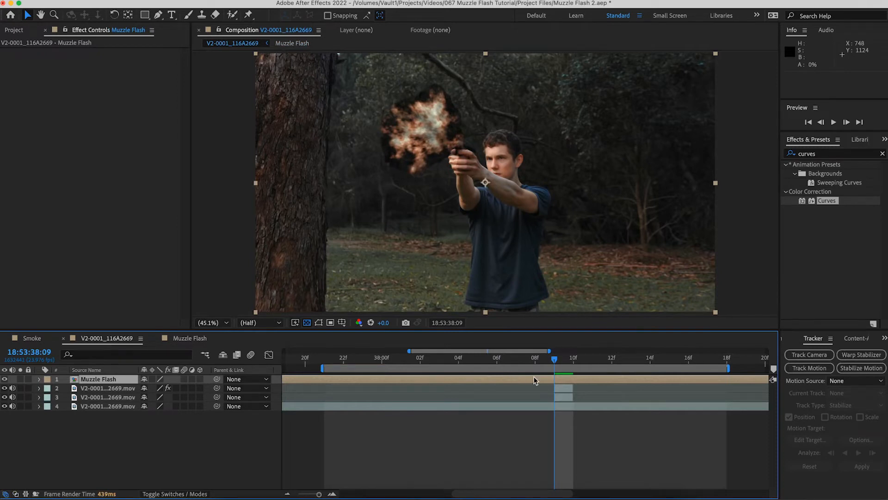
click(191, 494)
click(168, 380)
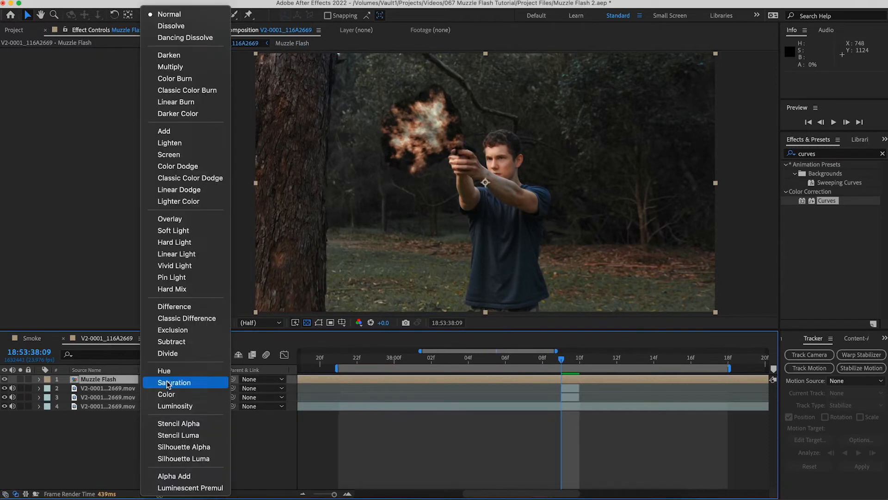
click(172, 154)
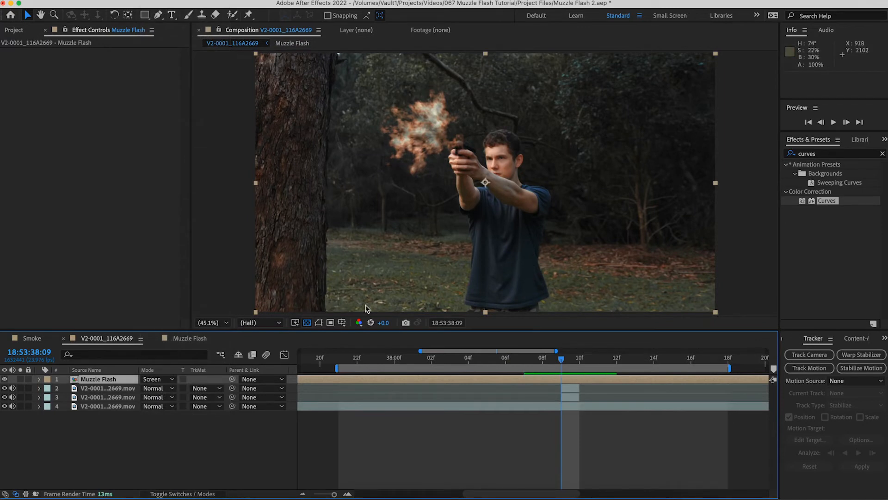
Scale the Muzzle Flash layer to 50% and position it at 1898, 954 so the flash meets the gun's muzzle.
key(s)
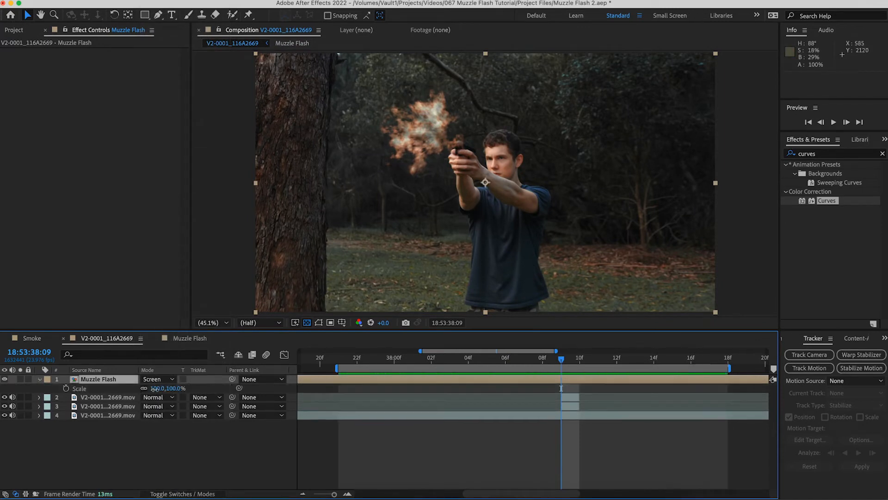
drag(157, 388, 134, 388)
scroll(434, 192, up, 1)
scroll(435, 193, up, 2)
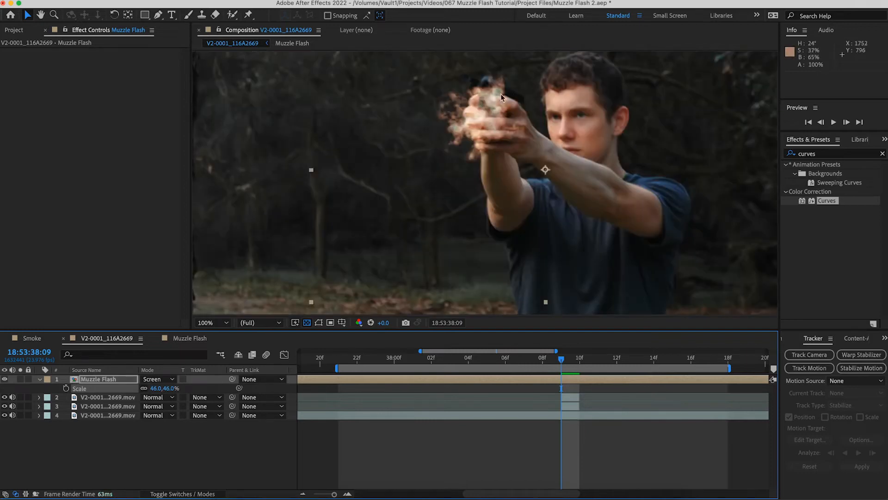
drag(484, 118, 472, 81)
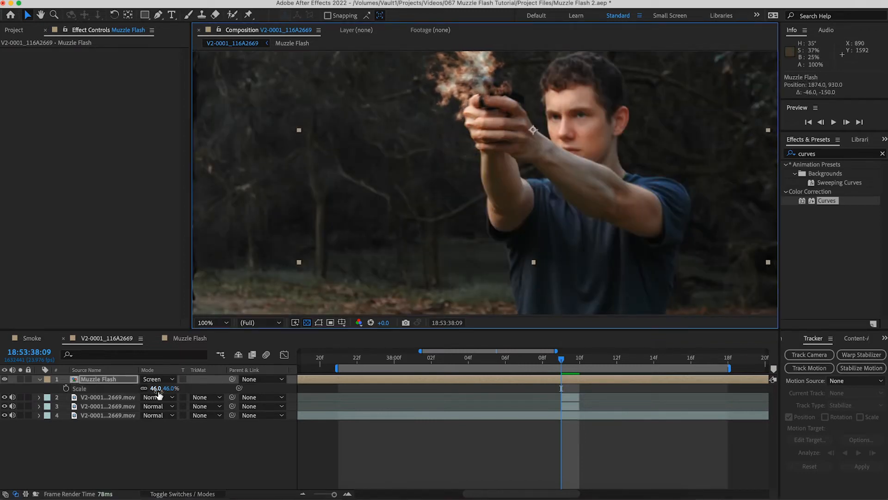
drag(172, 388, 174, 388)
drag(468, 73, 475, 80)
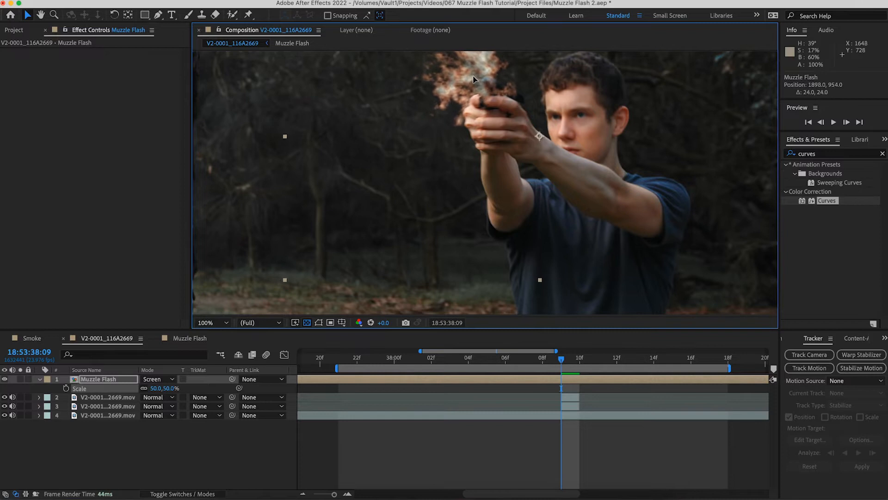
scroll(496, 131, down, 1)
scroll(487, 117, up, 1)
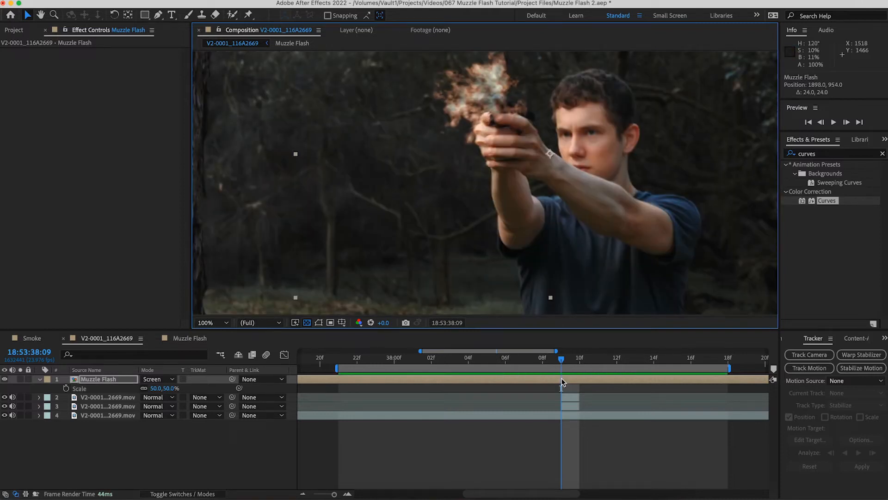
Trim the Muzzle Flash layer to the single frame at 18:53:38:09 and duplicate it.
key(alt+bracketleft)
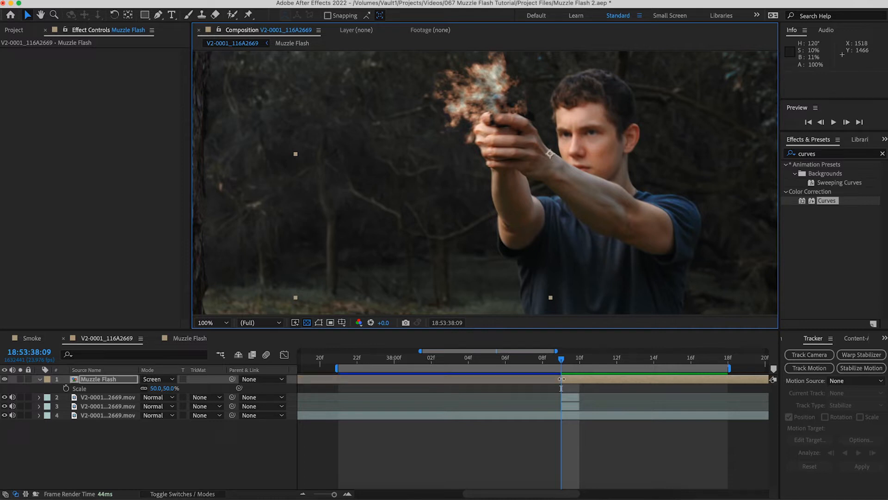
key(alt+bracketright)
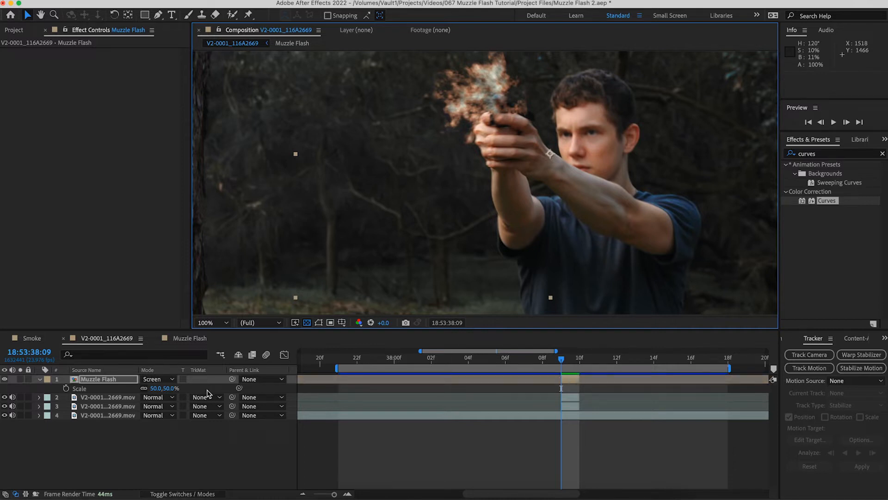
key(super+d)
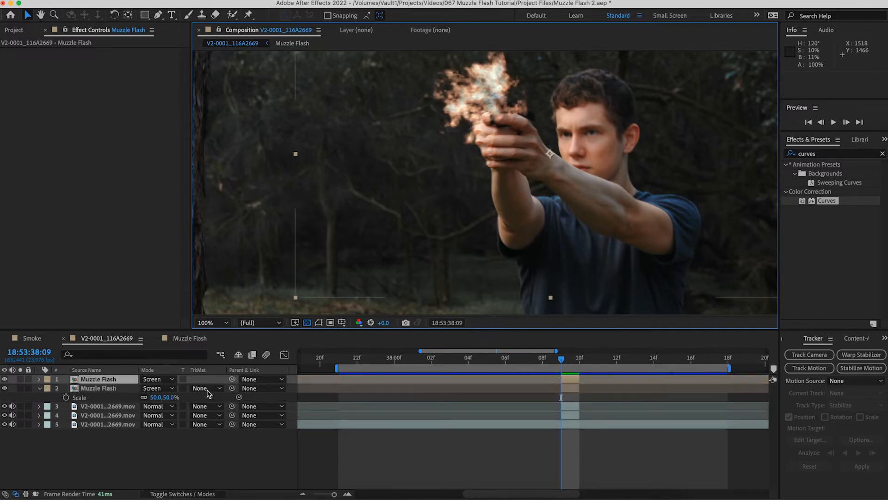
Apply Gaussian Blur to the lower Muzzle Flash copy with a blurriness of 178.9, comparing the glow on and off.
click(106, 389)
click(832, 154)
text(gauss)
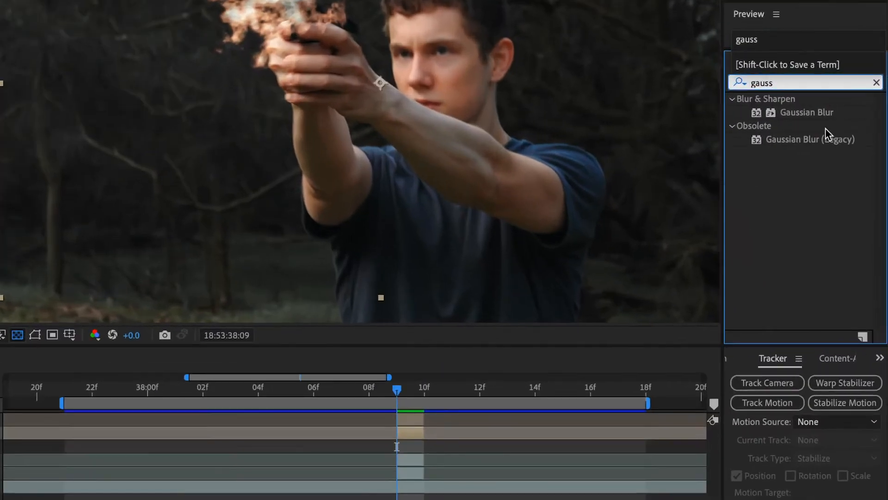
drag(840, 174, 580, 378)
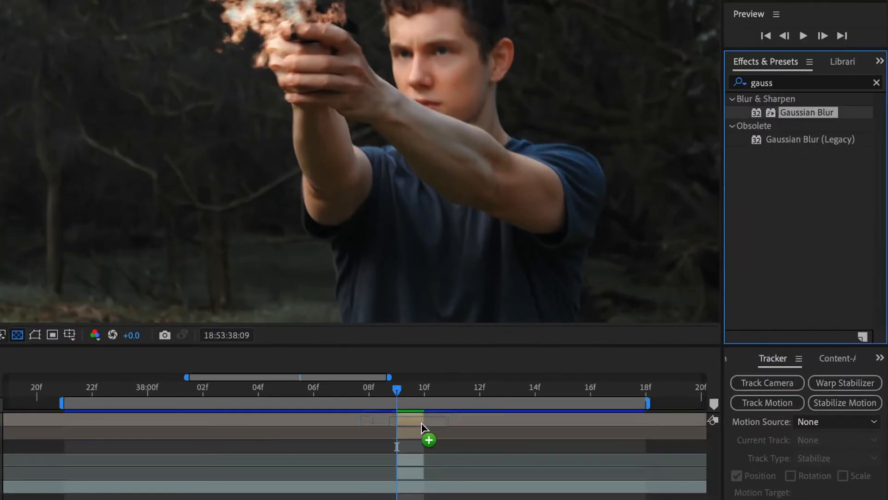
drag(426, 422, 416, 427)
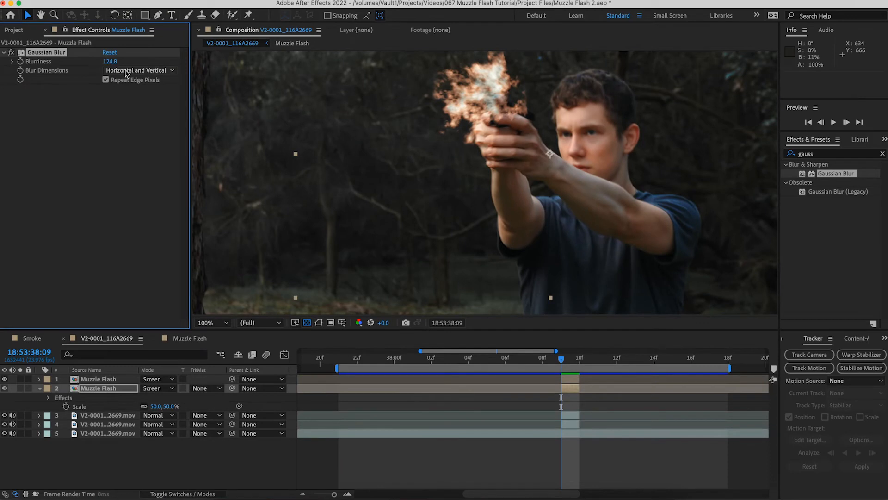
drag(125, 73, 191, 72)
click(4, 388)
click(5, 388)
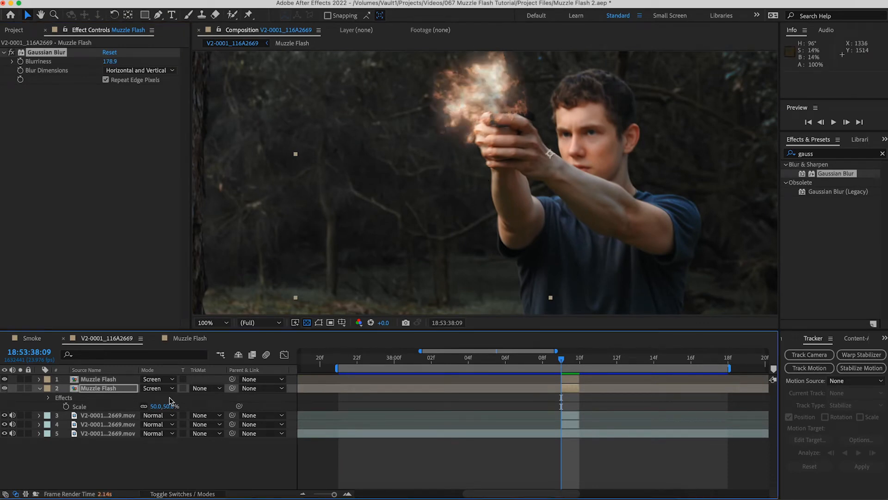
Set the opacity of the blurred lower Muzzle Flash layer to 71%.
click(114, 388)
key(t)
click(147, 397)
text(69)
key(Return)
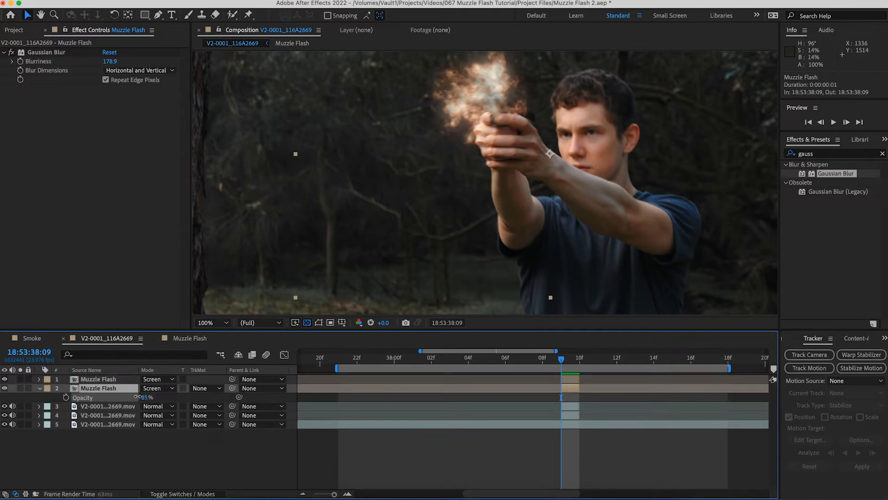
drag(143, 396, 143, 397)
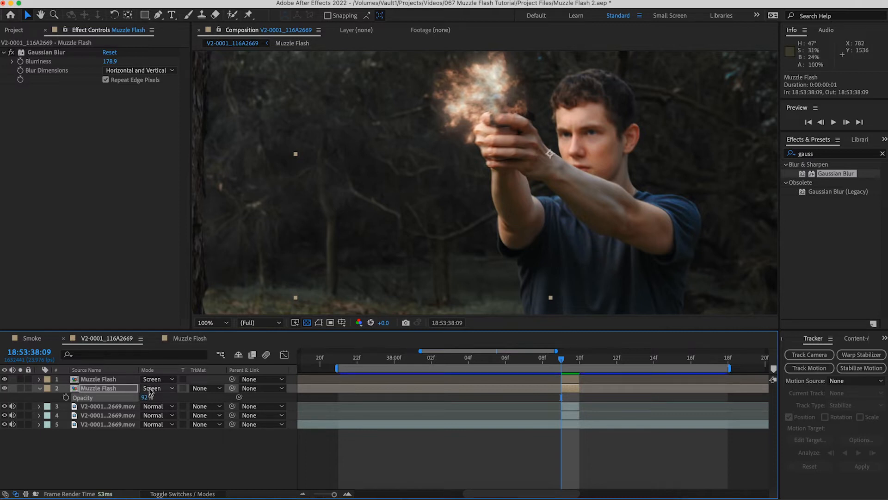
drag(137, 398, 129, 398)
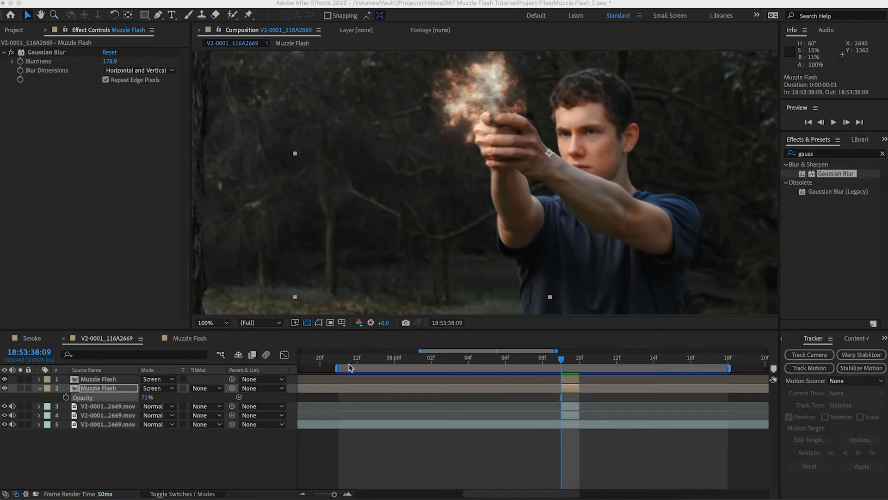
Hide both Muzzle Flash layers and create a new adjustment layer directly above the footage layers.
click(5, 388)
click(5, 379)
scroll(534, 109, up, 2)
key(space)
drag(369, 146, 436, 212)
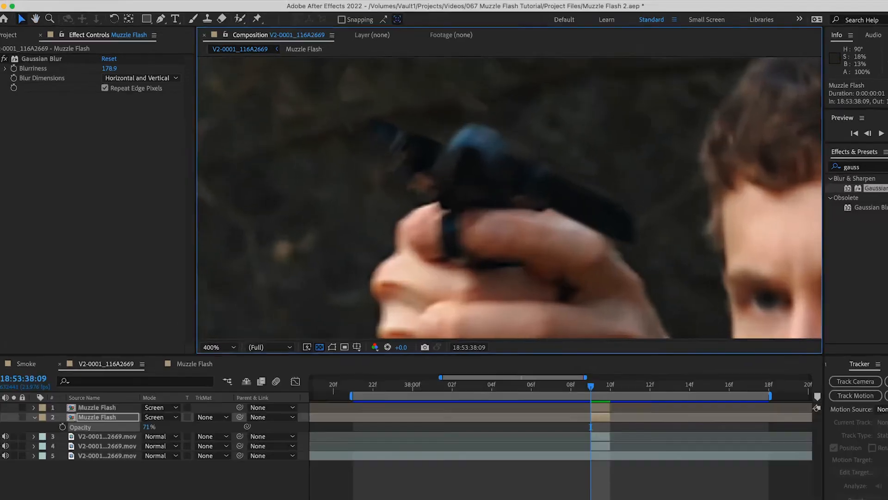
click(227, 9)
mouse_move(257, 37)
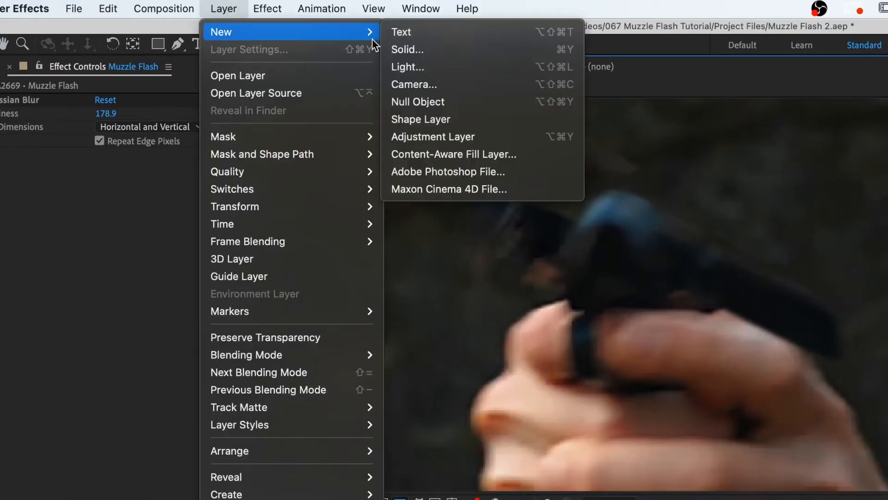
click(431, 137)
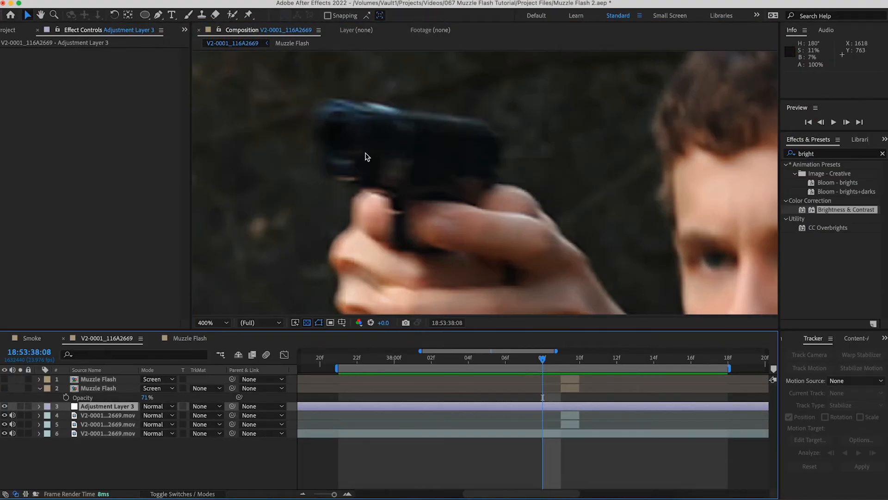
Draw a small circular mask over the gun's muzzle on Adjustment Layer 3 and trim the layer to frame 18:53:38:08.
key(q)
drag(330, 126, 358, 153)
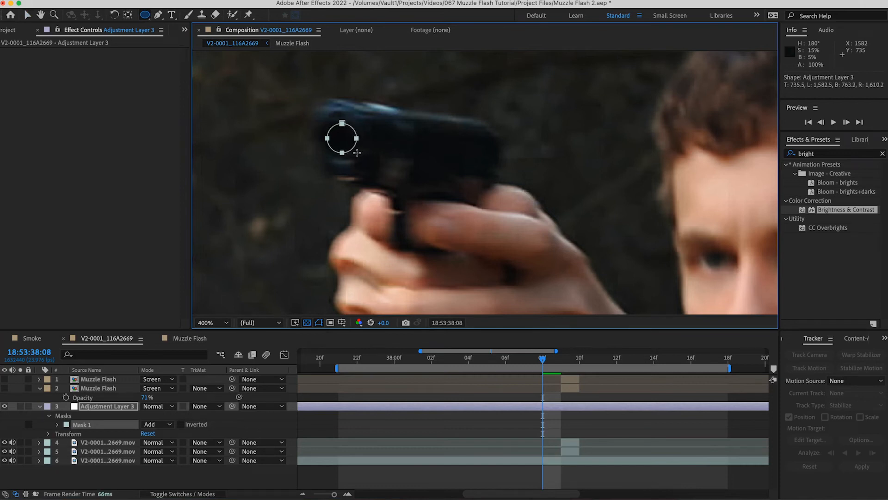
click(28, 16)
click(343, 143)
drag(342, 143, 339, 143)
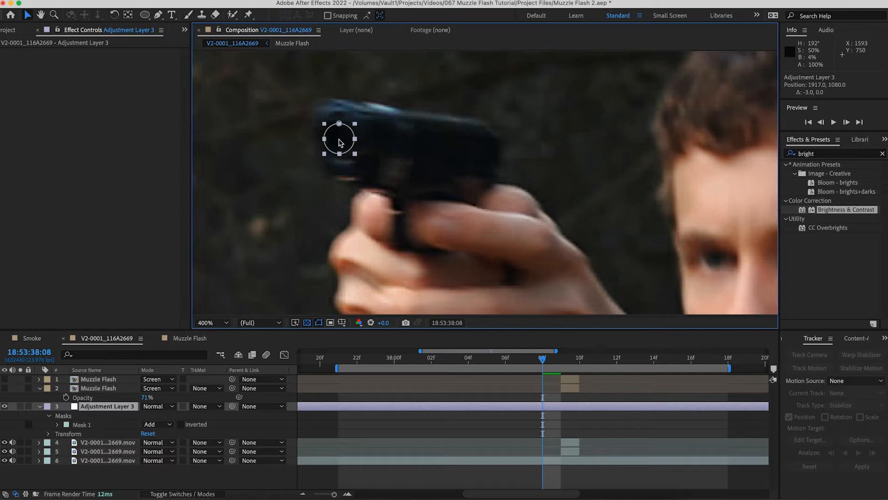
key(alt+bracketleft)
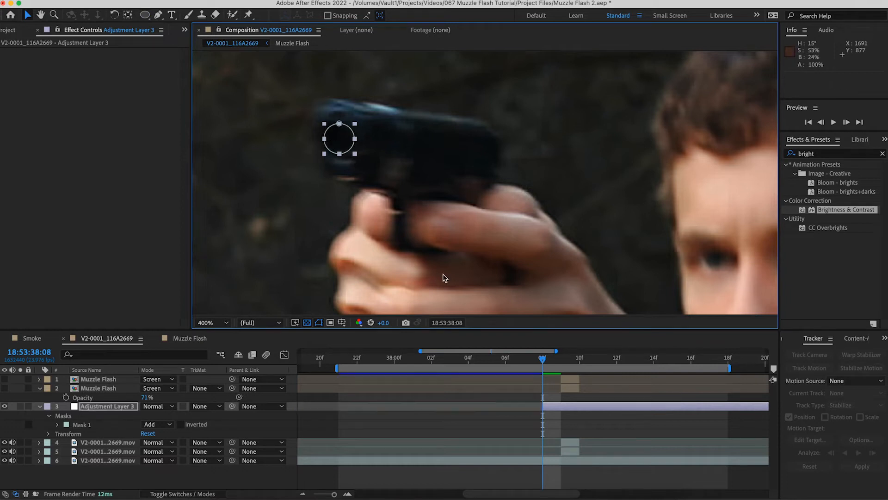
key(alt+bracketright)
Apply Brightness & Contrast with brightness 150 and Curves with a steepened red channel to Adjustment Layer 3.
drag(841, 214, 554, 408)
drag(151, 63, 161, 63)
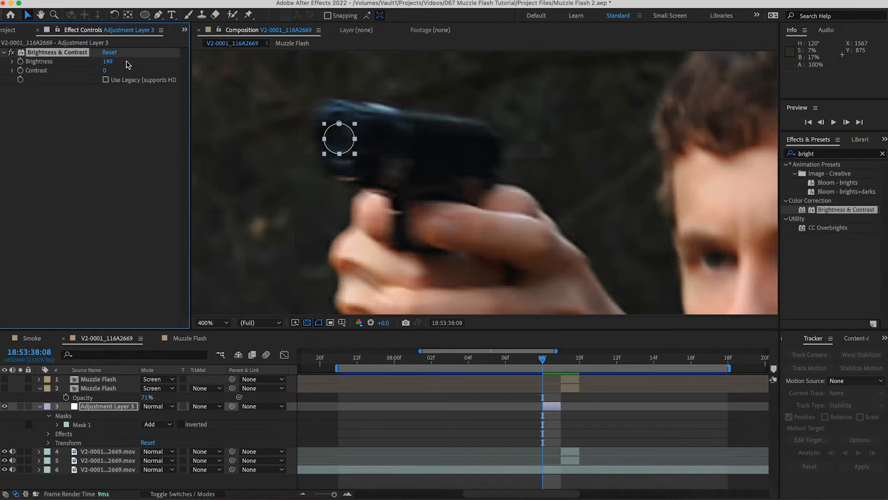
click(882, 153)
text(curves)
drag(827, 200, 559, 415)
click(139, 98)
click(125, 113)
drag(150, 134, 108, 135)
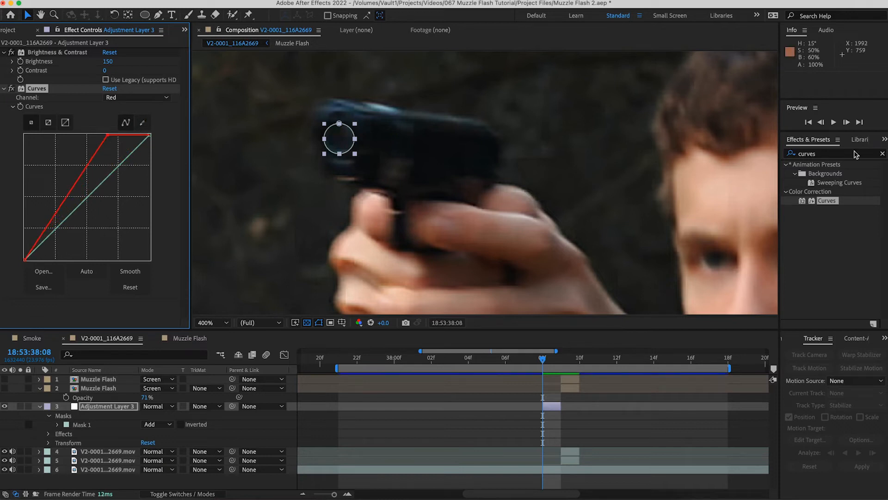
Apply Tint to Adjustment Layer 3 and map white to orange.
click(883, 153)
text(tint)
drag(823, 200, 548, 408)
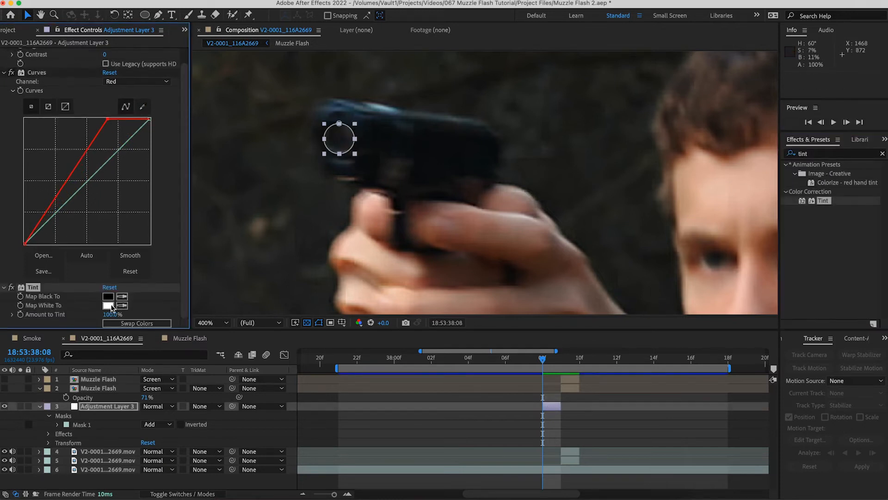
click(108, 305)
drag(623, 333, 623, 330)
click(606, 204)
click(707, 206)
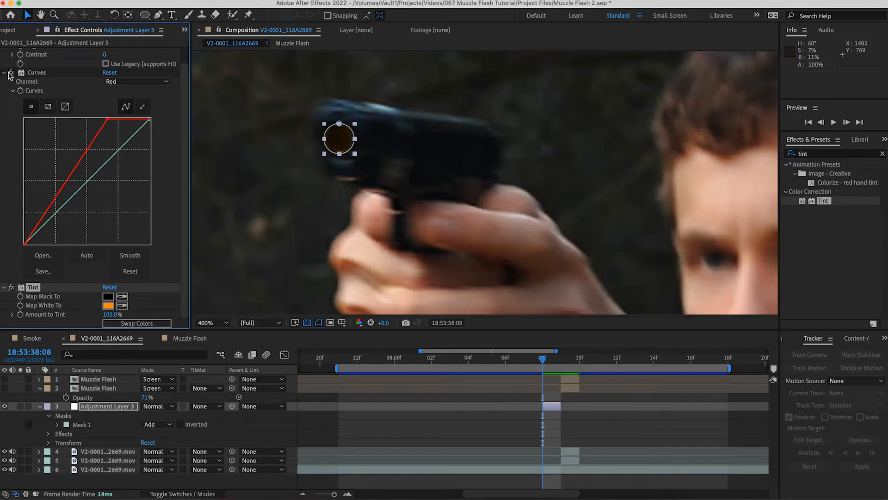
Duplicate Brightness & Contrast below Tint with a contrast of 8, and set Amount to Tint to 54%.
click(12, 73)
click(4, 52)
click(41, 53)
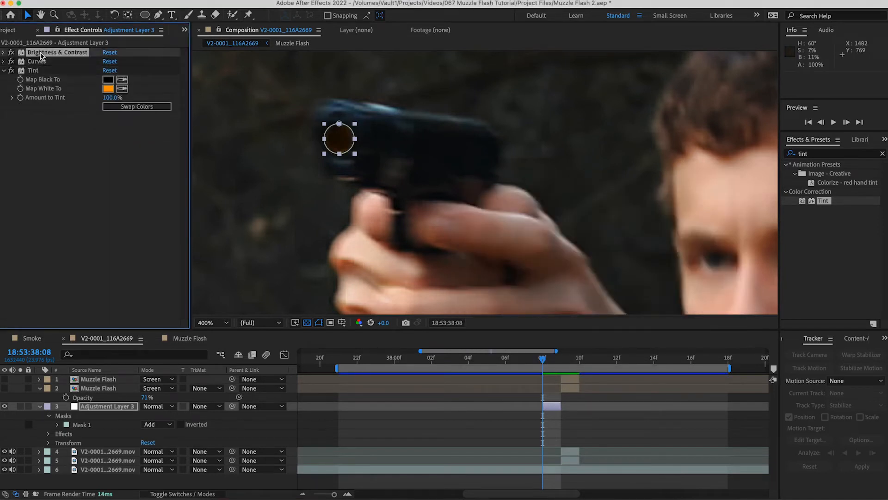
key(super+d)
drag(31, 63, 34, 147)
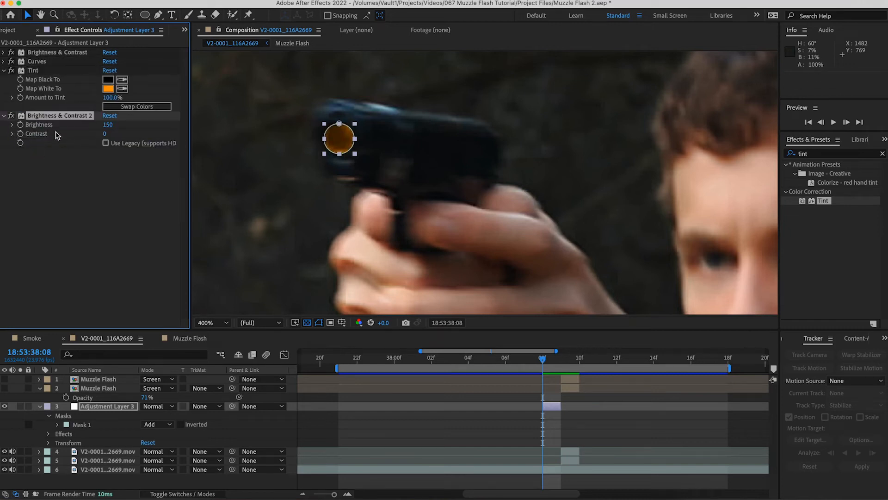
click(4, 71)
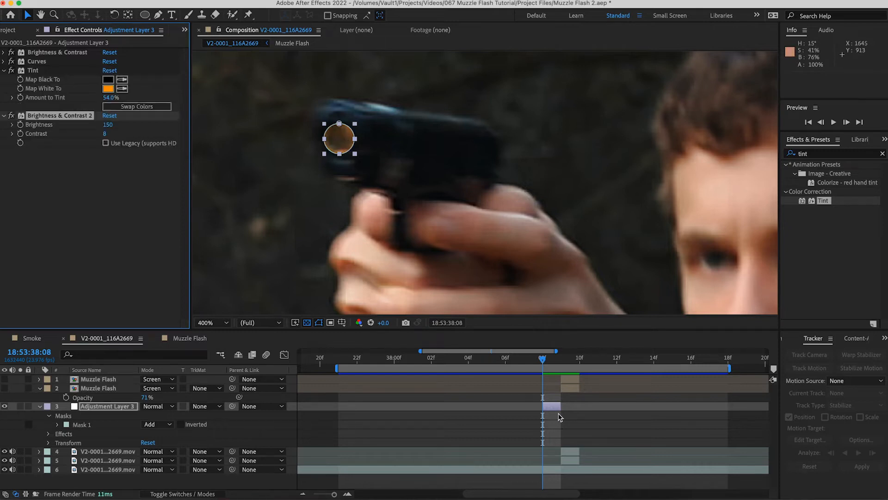
Set the mask feather of Adjustment Layer 3's circular mask to 3 pixels.
click(57, 425)
click(154, 442)
click(155, 443)
text(3)
key(Return)
Shift Adjustment Layer 3 to frame 18:53:38:09 and fit its circle over the raised muzzle, scaled to 95%, 106%.
drag(549, 407, 561, 406)
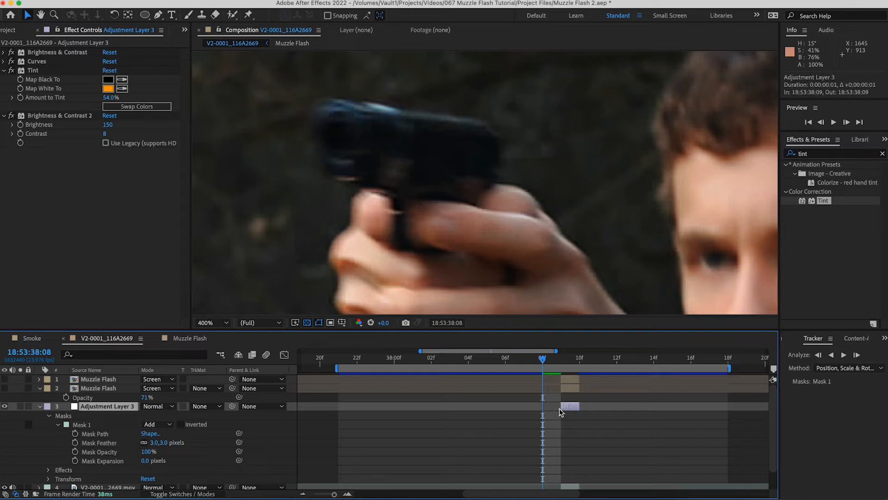
drag(551, 364, 562, 360)
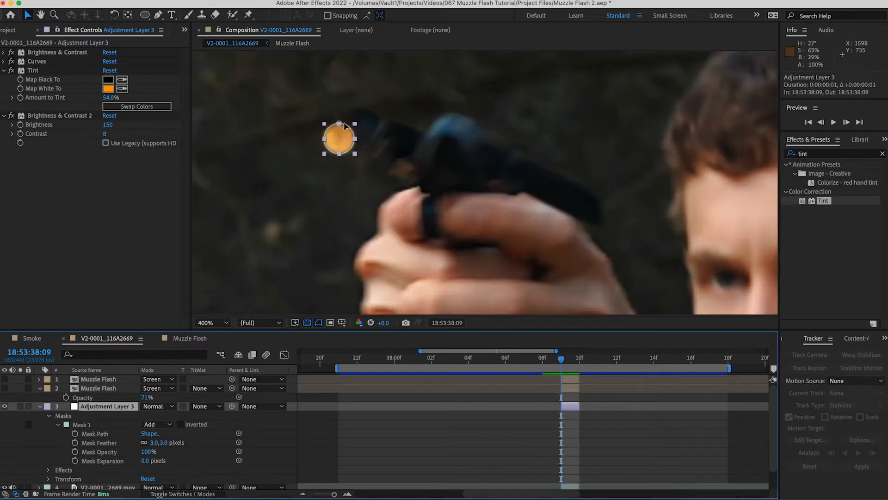
mouse_move(350, 134)
mouse_down()
mouse_move(350, 122)
mouse_move(347, 130)
mouse_up()
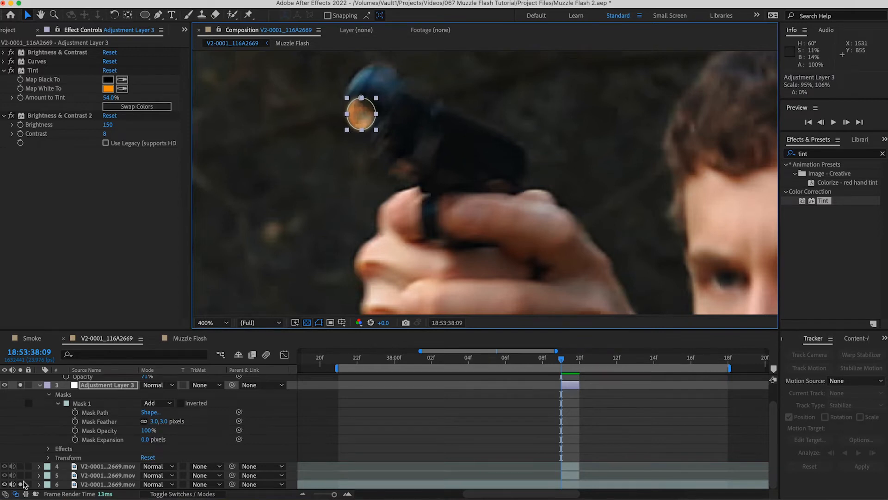
Turn off solo for the bottom footage layer and Adjustment Layer 3, and collapse the adjustment layer's properties.
drag(22, 483, 21, 385)
key(u)
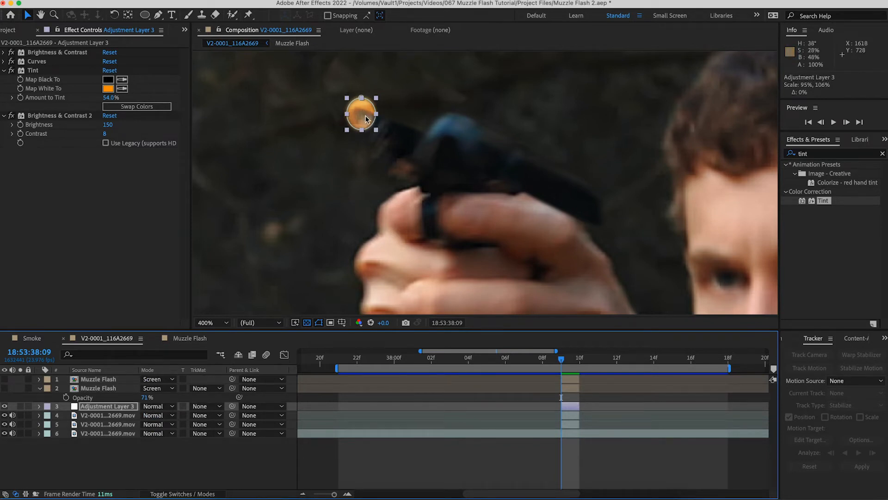
scroll(365, 115, down, 2)
scroll(365, 115, up, 2)
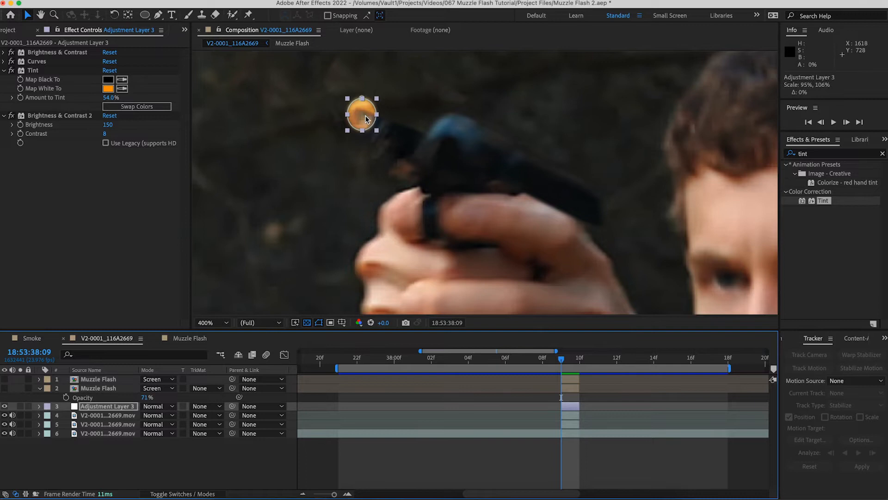
scroll(365, 115, down, 4)
scroll(365, 115, up, 4)
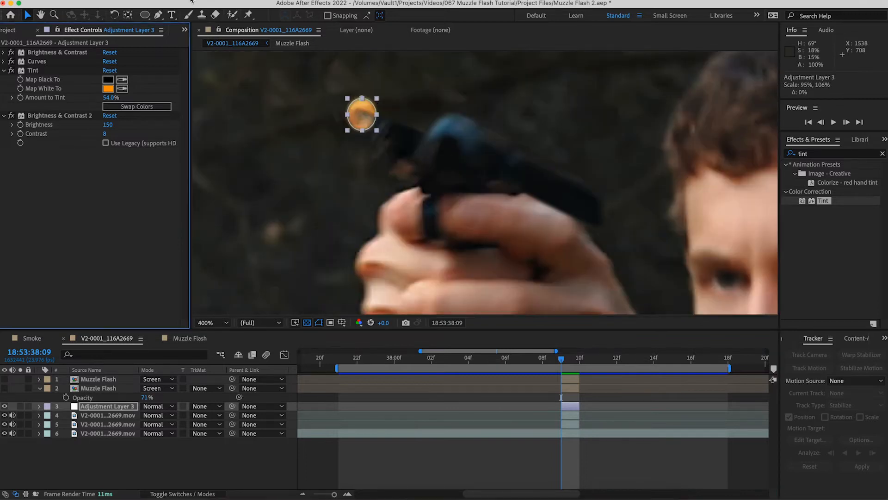
Create a new adjustment layer directly above Adjustment Layer 3.
click(191, 3)
mouse_move(195, 6)
click(318, 78)
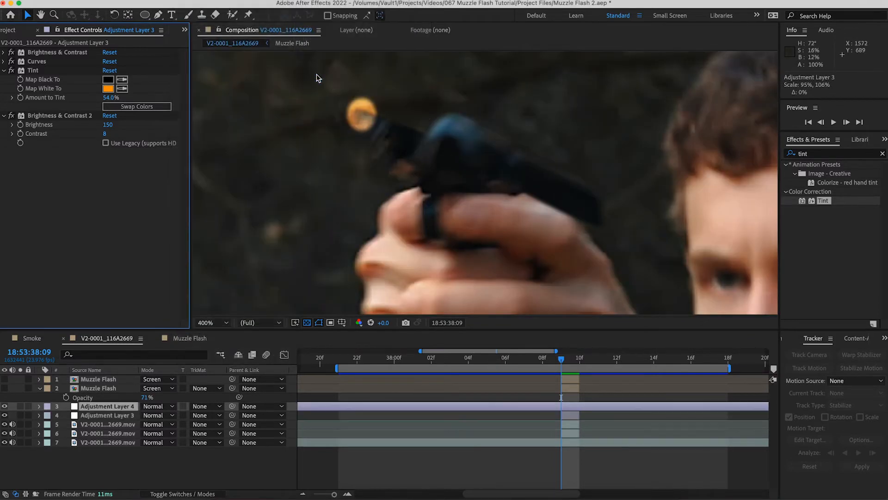
Draw a spiky ten-point mask on Adjustment Layer 4, fanning out from the glowing muzzle opening.
click(161, 15)
scroll(386, 118, down, 2)
click(360, 76)
click(379, 111)
click(373, 125)
click(318, 119)
click(340, 114)
click(336, 79)
click(353, 93)
click(347, 68)
click(360, 76)
scroll(360, 105, up, 2)
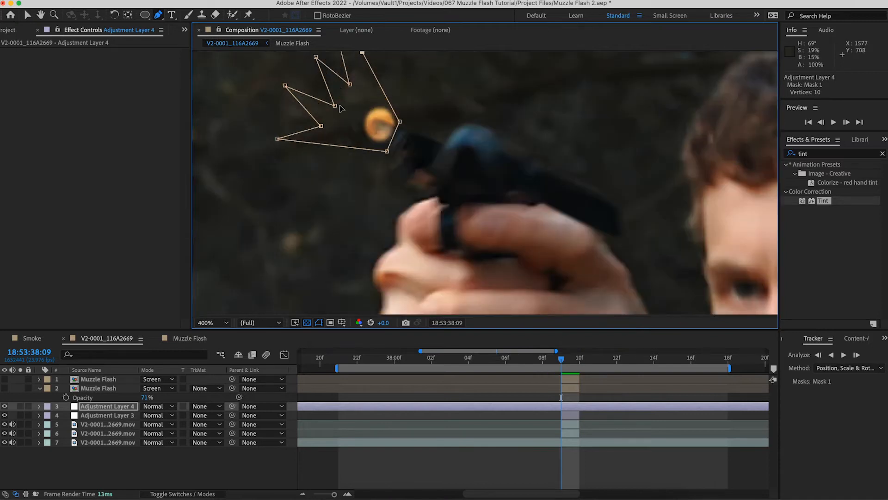
Apply Exposure to Adjustment Layer 4 with an exposure of 1.94, and feather its spiky mask to 42 pixels.
click(39, 407)
click(49, 416)
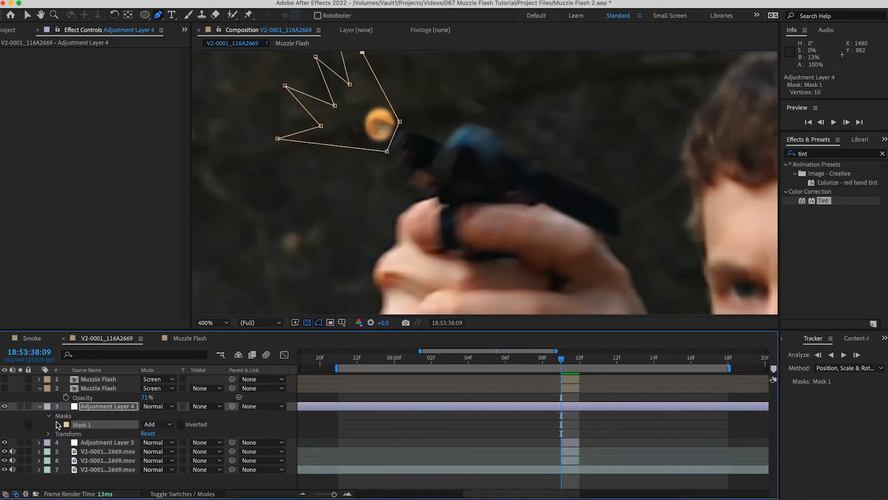
click(58, 425)
drag(154, 445, 173, 444)
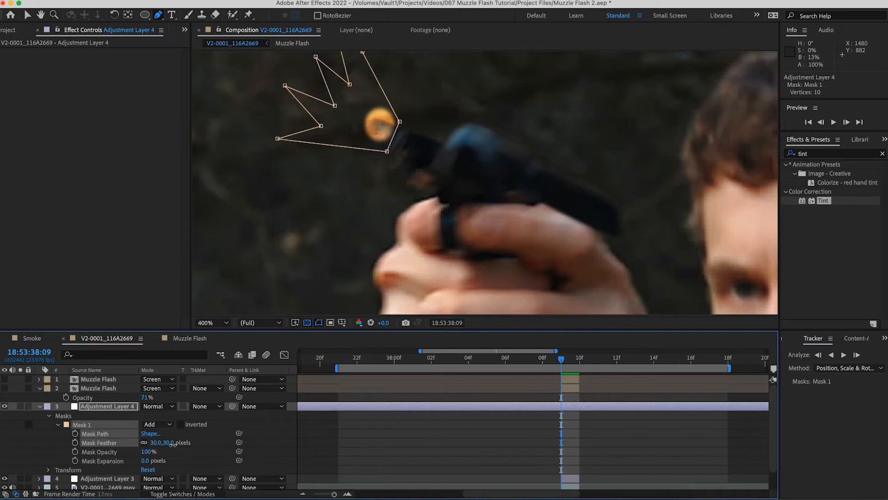
double_click(807, 153)
text(exposure)
drag(830, 245, 673, 306)
key(v)
drag(115, 81, 188, 84)
drag(162, 443, 166, 443)
Apply Curves to Adjustment Layer 4 and raise the highlight end of the red channel slightly.
click(883, 154)
text(curvers)
key(BackSpace)
key(BackSpace)
drag(827, 200, 575, 407)
click(134, 126)
click(132, 149)
drag(149, 162, 145, 166)
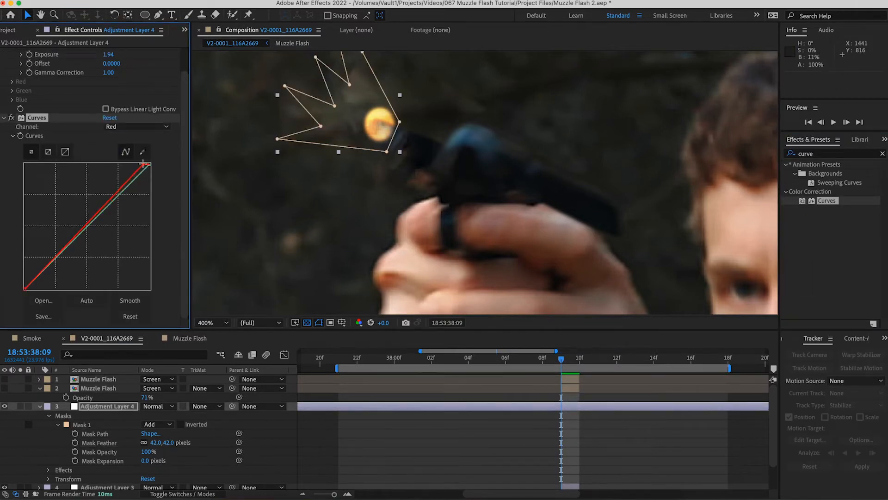
Apply Turbulent Displace to Adjustment Layer 4 with amount 11, size 78 and complexity 1.1.
click(883, 154)
text(turbulan)
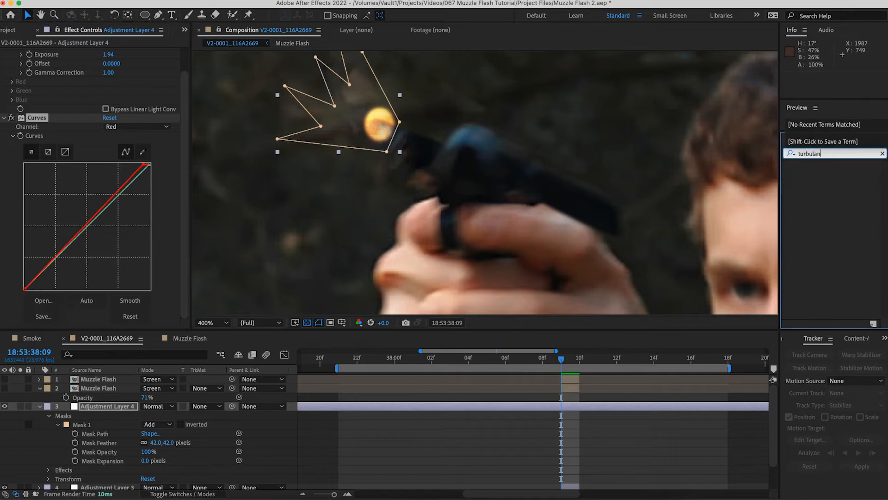
drag(852, 173, 114, 258)
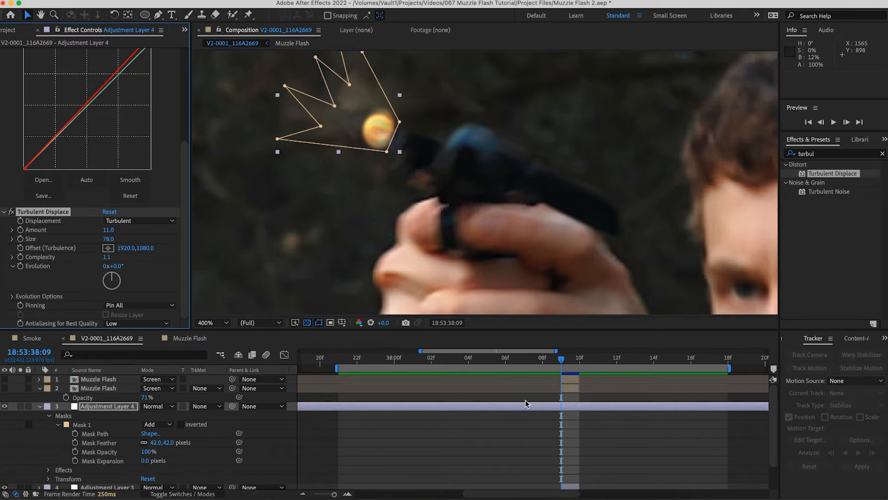
Trim Adjustment Layer 4 to the single frame at 18:53:38:09.
key(alt+bracketleft)
key(alt+bracketright)
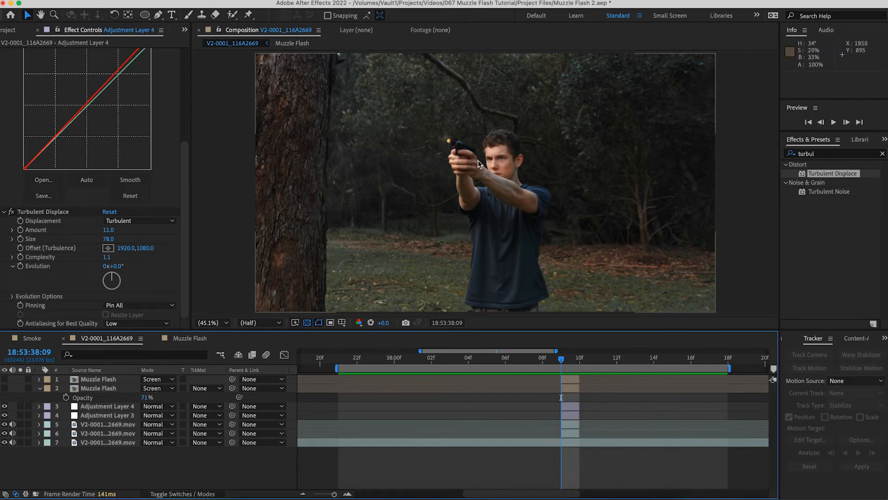
scroll(471, 160, up, 4)
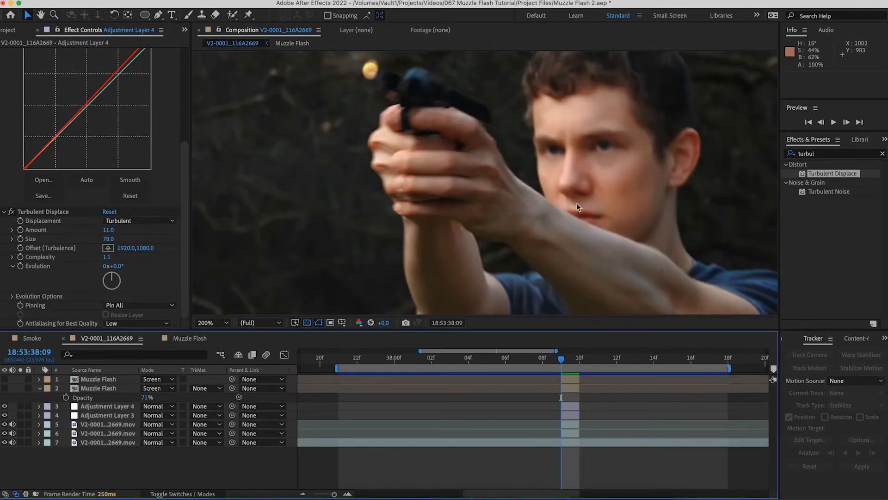
scroll(592, 200, down, 2)
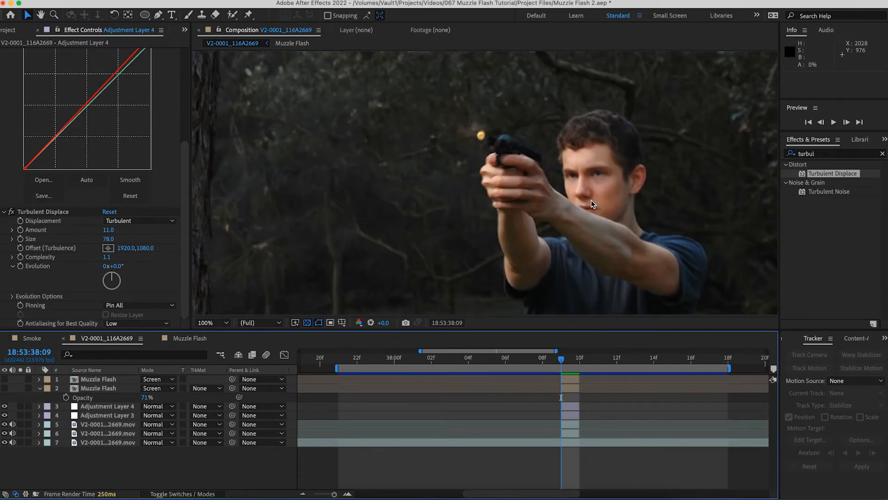
scroll(592, 200, down, 2)
scroll(591, 200, up, 1)
Create another adjustment layer and place it below the two Muzzle Flash layers, above Adjustment Layer 4.
click(187, 0)
mouse_move(275, 8)
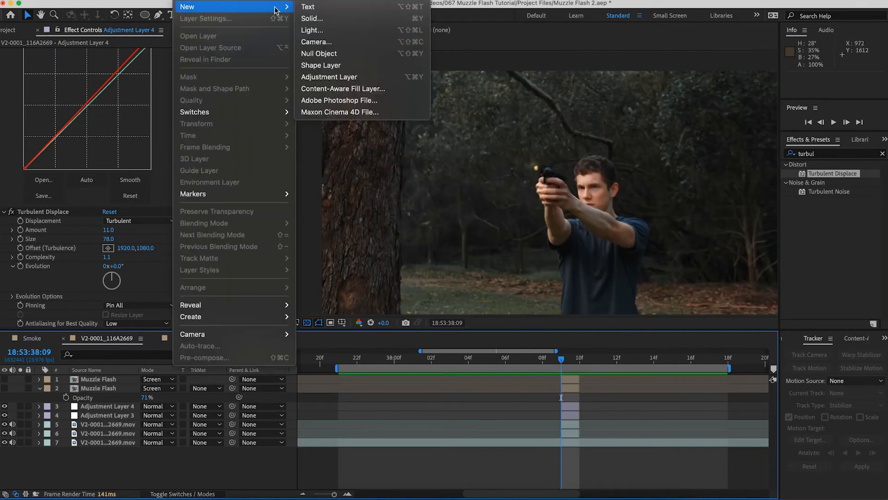
click(326, 77)
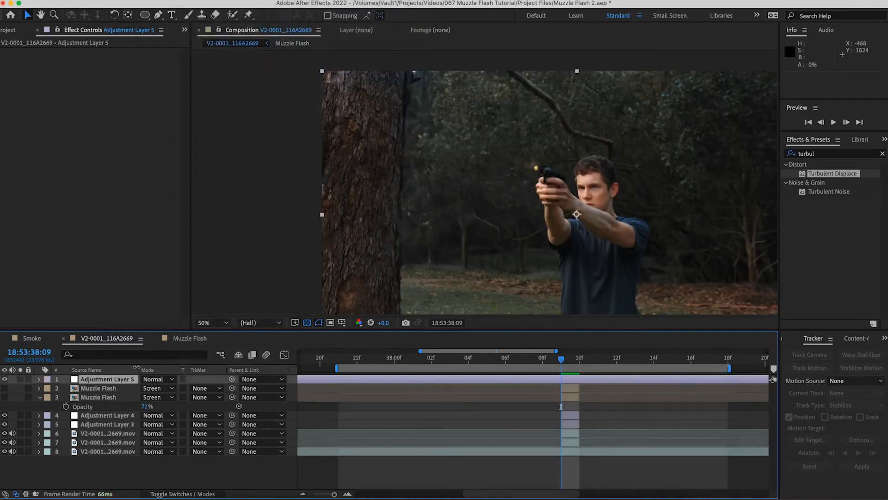
drag(124, 377, 116, 408)
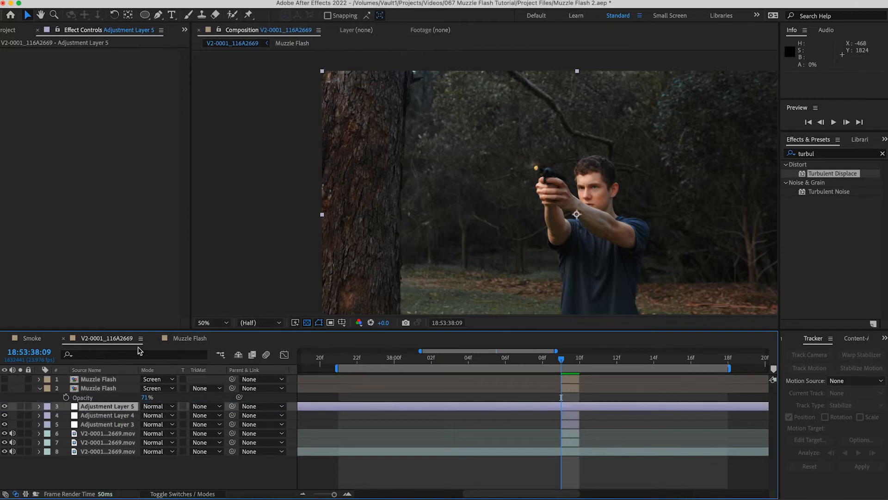
Draw a mask on Adjustment Layer 5 around the muzzle-facing side of the hands and down the lower forearm.
key(g)
scroll(570, 243, up, 2)
drag(432, 182, 455, 240)
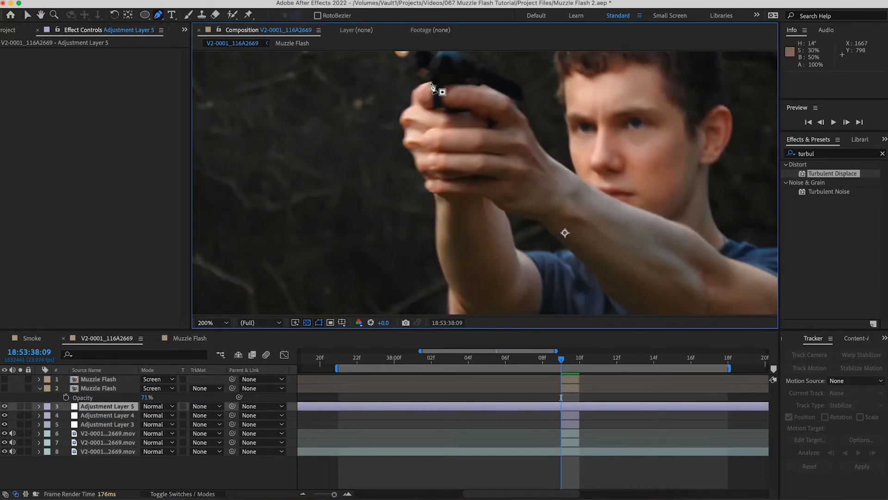
drag(431, 83, 426, 84)
drag(412, 92, 412, 98)
click(416, 164)
click(424, 179)
click(429, 191)
click(437, 202)
click(438, 255)
click(451, 287)
click(455, 199)
click(470, 96)
click(432, 83)
Draw a second mask along the lower forearm's inner edge and the adjoining shirt sleeve.
click(489, 200)
click(506, 212)
click(514, 240)
click(522, 252)
drag(546, 253, 551, 252)
click(569, 249)
click(582, 259)
click(584, 280)
click(527, 275)
click(490, 199)
Draw one mask along the top of the hands and another along the upper edge of the outstretched arm.
click(470, 82)
click(516, 103)
click(533, 128)
click(496, 107)
click(453, 89)
click(470, 81)
click(546, 152)
click(635, 206)
click(681, 223)
click(703, 238)
drag(700, 260, 713, 257)
click(568, 192)
click(546, 151)
Draw a mask over the side of the face and hair that faces the pistol.
drag(565, 103, 559, 60)
mouse_move(560, 60)
mouse_down()
mouse_move(523, 109)
mouse_move(537, 77)
mouse_up()
drag(522, 115, 520, 115)
click(561, 109)
click(563, 204)
click(539, 227)
click(527, 151)
Draw a small mask over the top of the pistol and another on the lower forearm near the elbow.
click(400, 103)
click(427, 99)
mouse_move(408, 93)
mouse_down()
mouse_move(417, 94)
mouse_move(406, 109)
mouse_up()
click(439, 107)
click(400, 102)
mouse_move(418, 303)
mouse_down()
mouse_move(427, 185)
mouse_move(423, 202)
mouse_up()
click(428, 268)
click(434, 218)
click(445, 256)
click(428, 267)
drag(466, 112, 454, 200)
scroll(455, 201, down, 1)
scroll(455, 206, down, 2)
Apply Brightness & Contrast to Adjustment Layer 5 and set the brightness to 26.
click(882, 154)
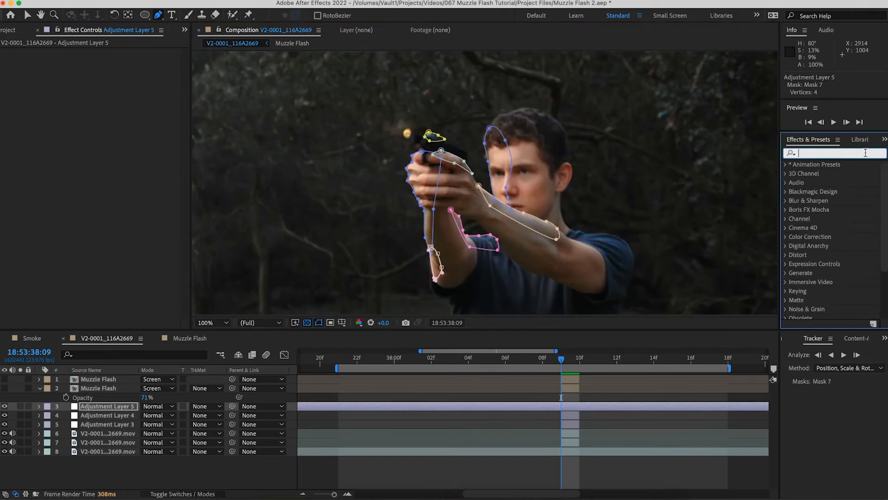
text(brightn)
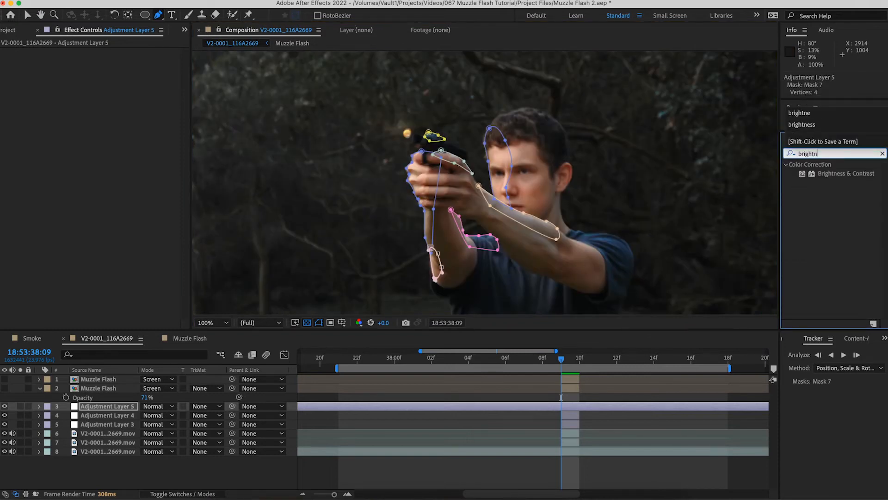
drag(861, 178, 590, 407)
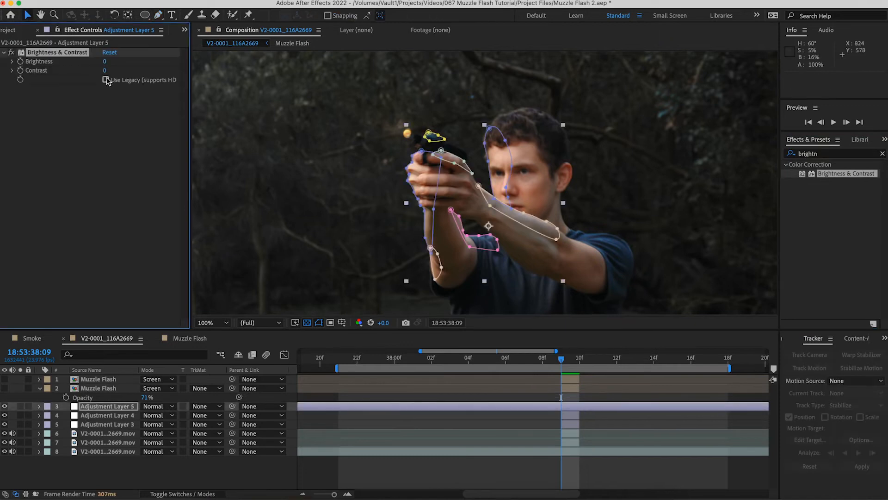
drag(105, 61, 117, 62)
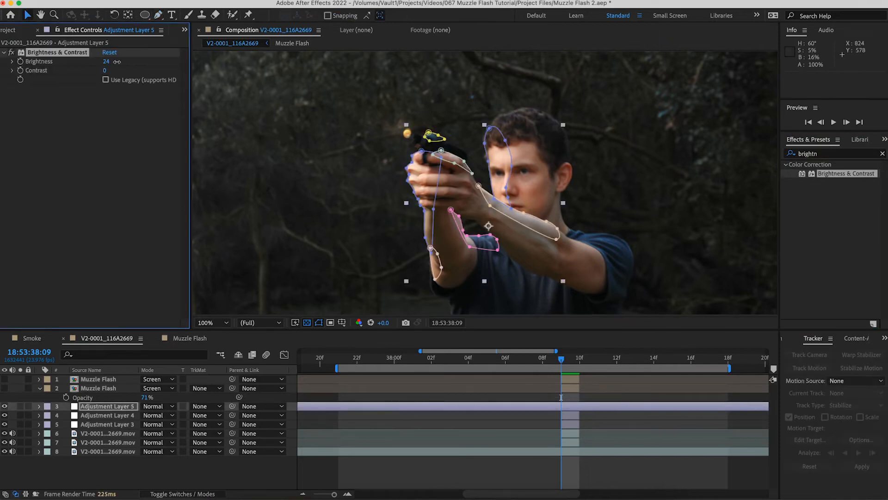
Apply Curves to Adjustment Layer 5, lift the red channel slightly, and switch the curve to the green channel.
click(851, 150)
key(BackSpace)
text(curves)
drag(827, 200, 569, 407)
click(134, 97)
click(120, 112)
drag(119, 166, 120, 164)
click(138, 97)
click(124, 132)
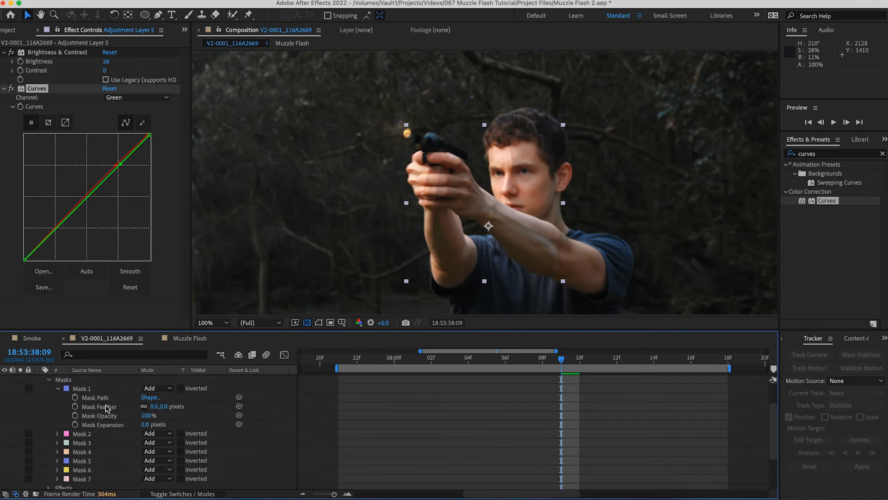
Feather the edges of Mask 1, Mask 2 and Mask 3 on Adjustment Layer 5.
click(168, 407)
drag(168, 407, 184, 410)
click(58, 434)
mouse_move(158, 452)
mouse_down()
mouse_move(178, 450)
mouse_move(162, 461)
mouse_move(171, 461)
mouse_up()
click(58, 434)
click(58, 443)
click(58, 442)
click(58, 388)
Feather Mask 4, and give Mask 5 a feather of 24 pixels and an opacity of 88%.
click(58, 415)
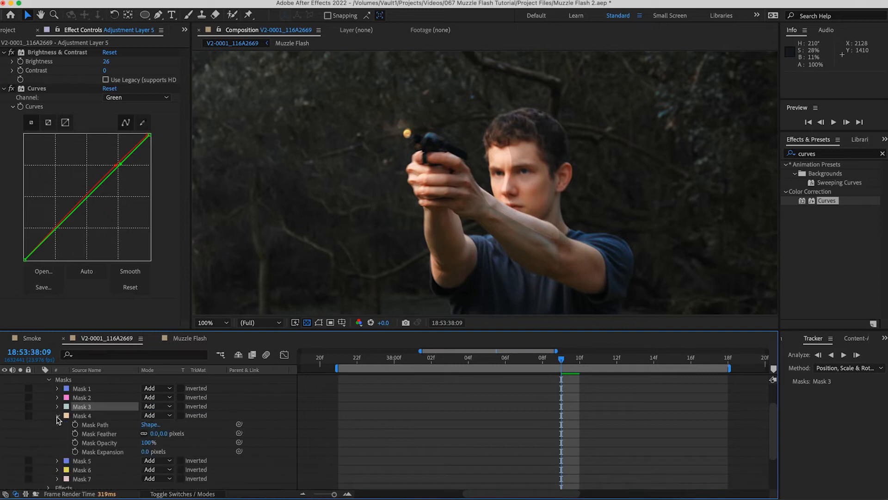
drag(153, 434, 153, 453)
click(57, 415)
click(58, 425)
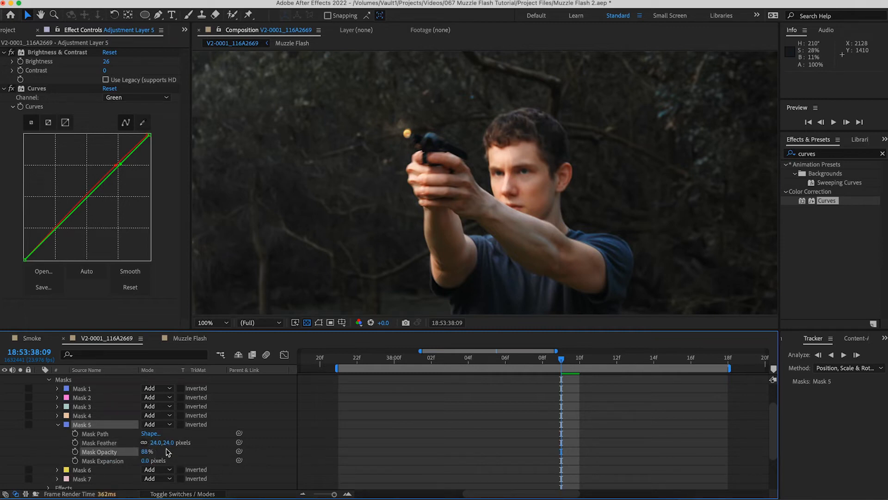
click(58, 425)
Apply a slight feather to Mask 6 over the pistol, toggling the mask outlines to judge the edge.
click(57, 433)
mouse_move(152, 451)
mouse_down()
mouse_move(165, 454)
mouse_move(145, 453)
mouse_up()
click(317, 322)
click(317, 322)
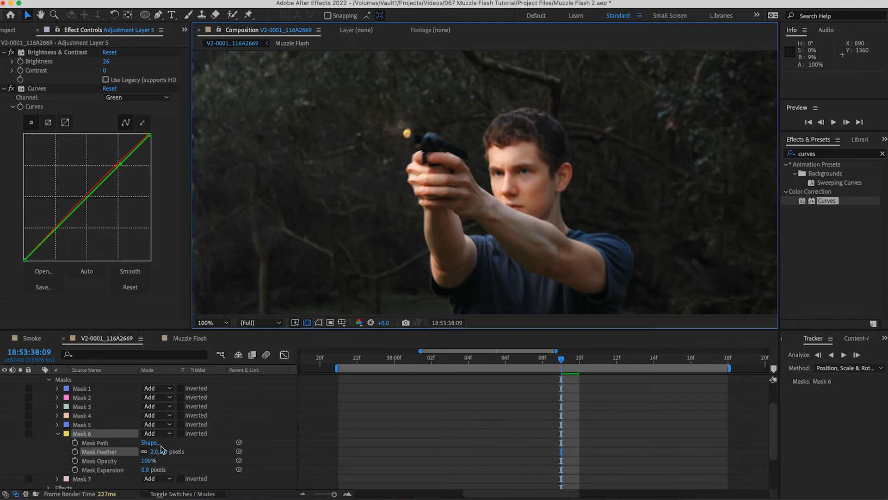
drag(153, 453, 160, 452)
click(58, 433)
Set Mask 7's feather to 63 pixels and its opacity to 83%, and collapse the layer's properties.
click(58, 442)
drag(155, 460, 138, 469)
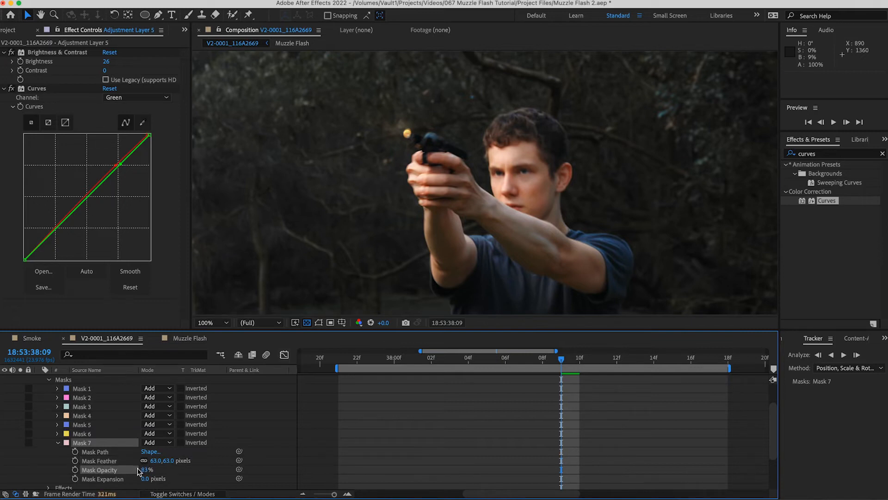
key(u)
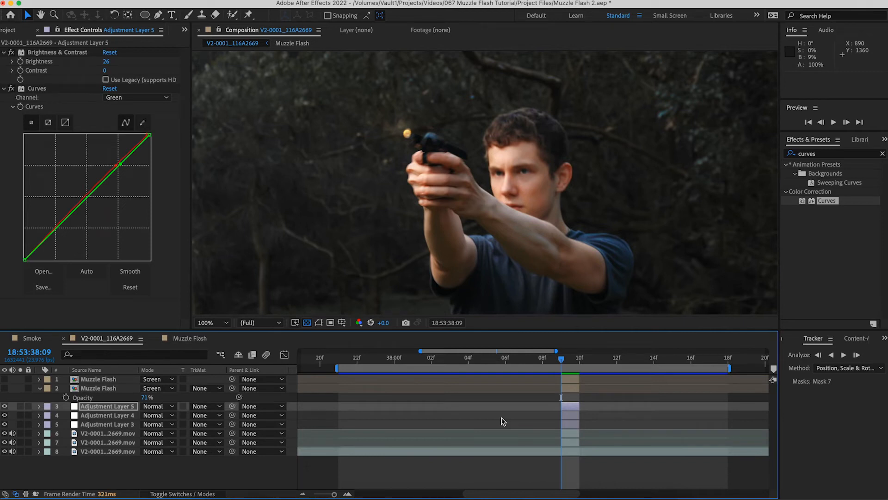
Compare the shot with Adjustment Layer 5 hidden and shown, and review the muzzle flash at frame 18:53:38:09.
click(6, 406)
click(5, 407)
click(6, 407)
click(5, 406)
click(5, 406)
click(5, 407)
click(5, 406)
click(5, 406)
click(5, 406)
click(5, 407)
click(5, 406)
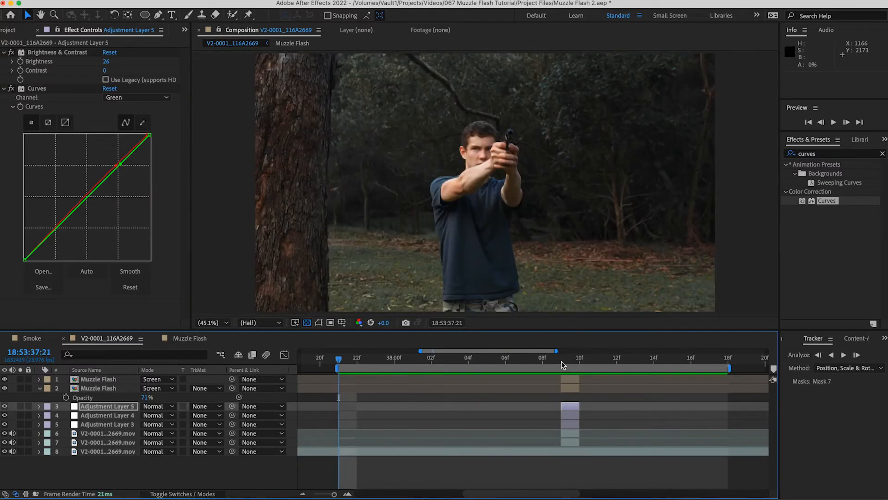
click(562, 362)
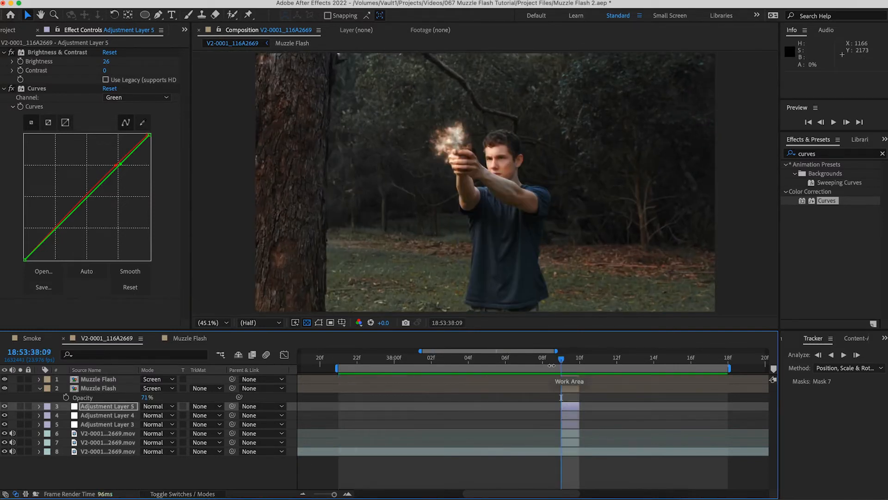
Compare the muzzle flash frame at 18:53:38:09 with the preceding frame.
key(Page_Up)
key(Page_Down)
key(Page_Up)
key(Page_Down)
key(Page_Up)
key(Page_Down)
key(Page_Up)
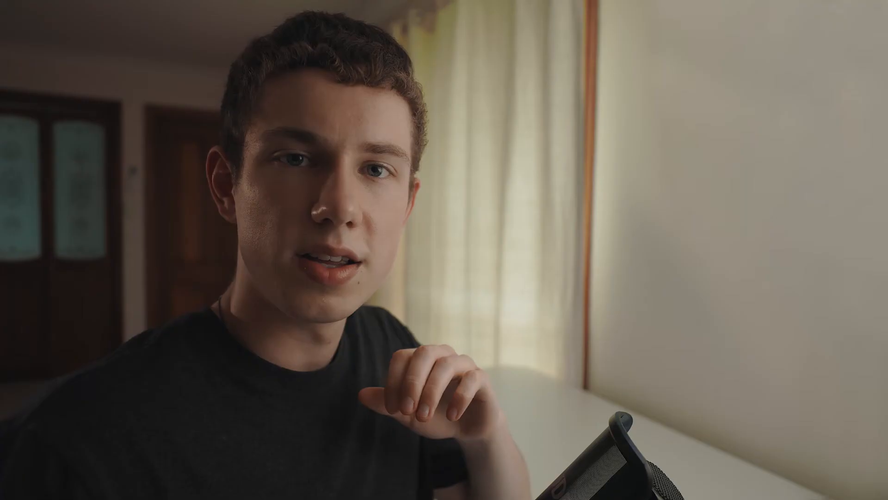
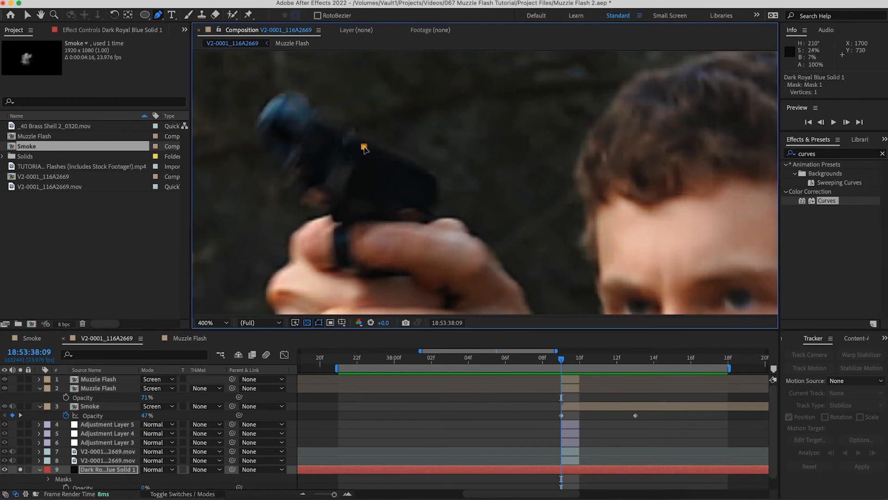
Finish the four-point mask over the pistol's ejection port on Dark Royal Blue Solid 1 and set the layer opacity to 100%.
click(404, 161)
click(363, 156)
click(364, 147)
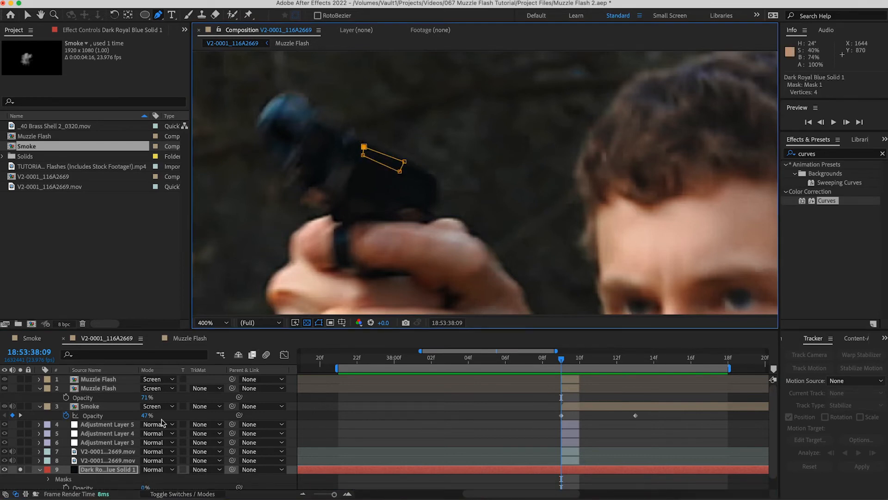
drag(144, 488, 198, 486)
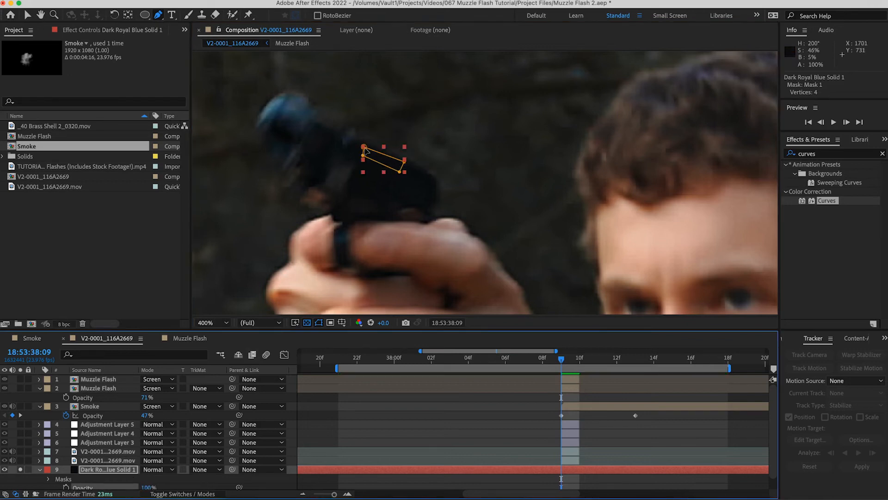
Trim Dark Royal Blue Solid 1 to the single frame at 18:53:38:09 and slightly feather its mask.
scroll(562, 361, down, 1)
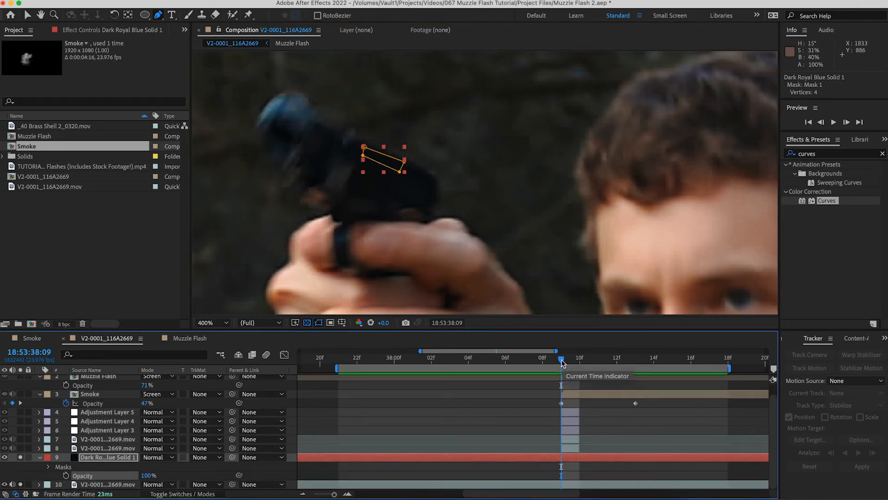
key(alt+[)
key(alt+])
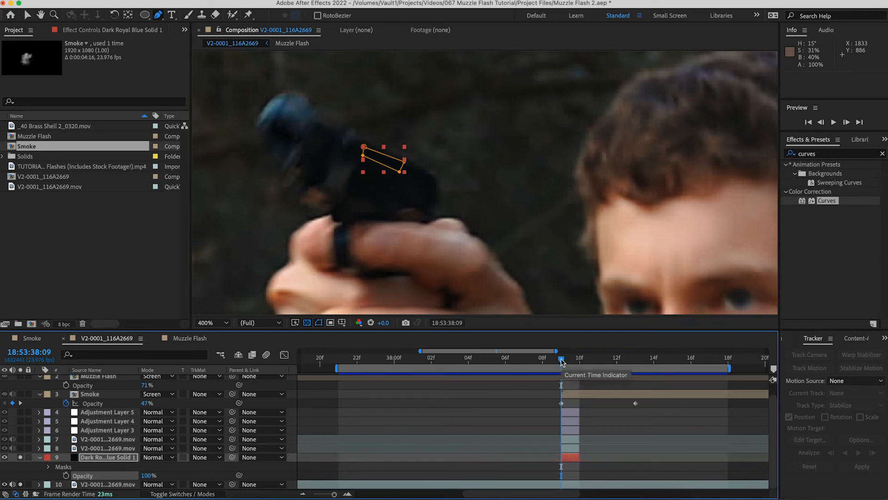
click(49, 467)
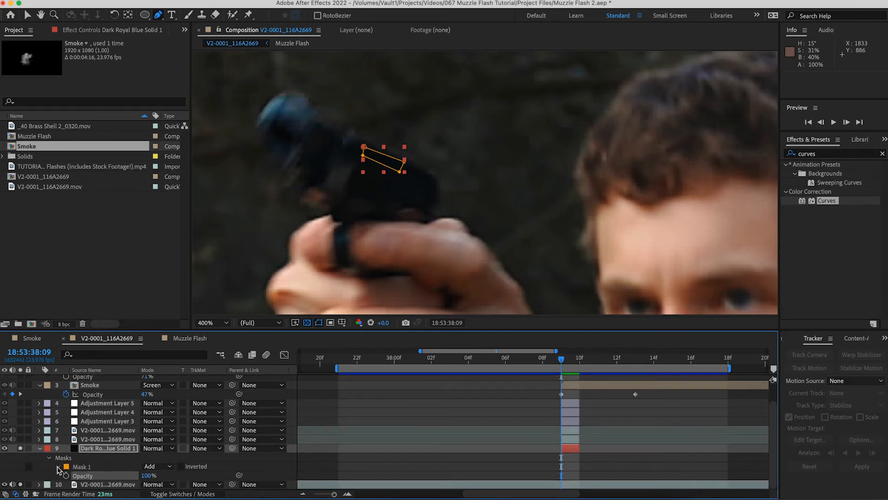
click(58, 467)
drag(155, 467, 168, 466)
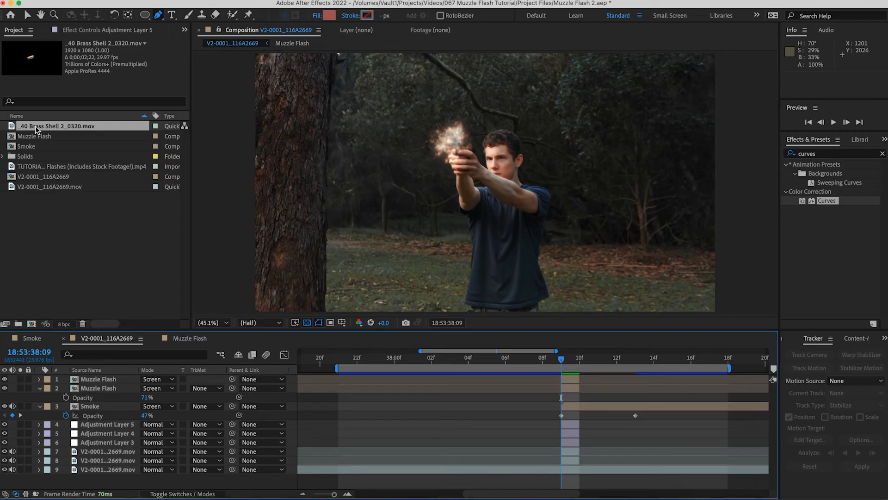
Add the _40 Brass Shell 2_0320.mov clip beneath the Smoke layer and solo it together with the bottom footage layer.
drag(36, 125, 111, 421)
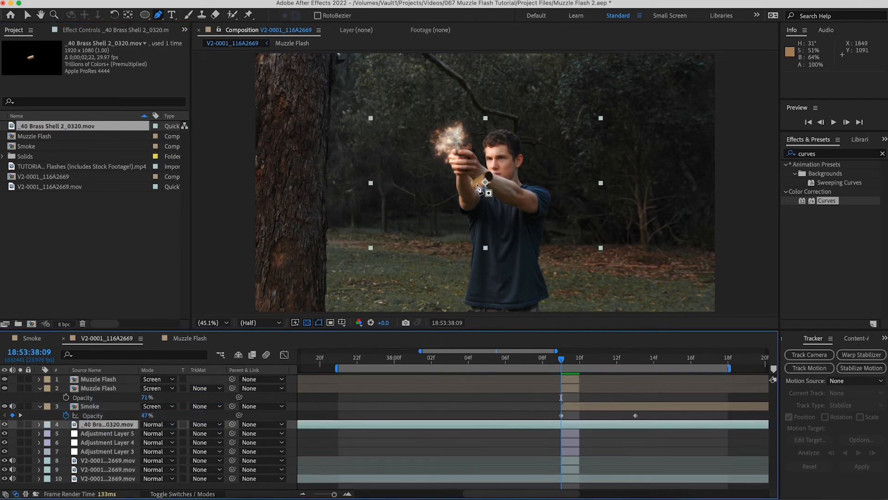
click(20, 424)
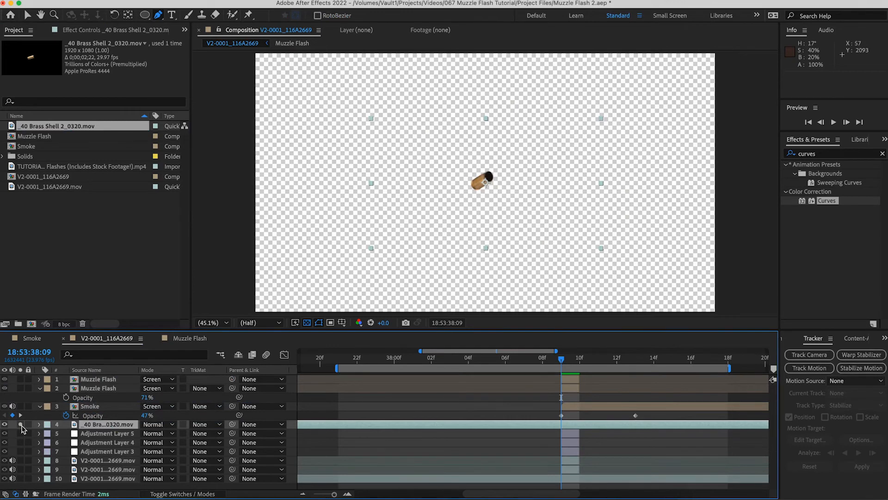
click(20, 424)
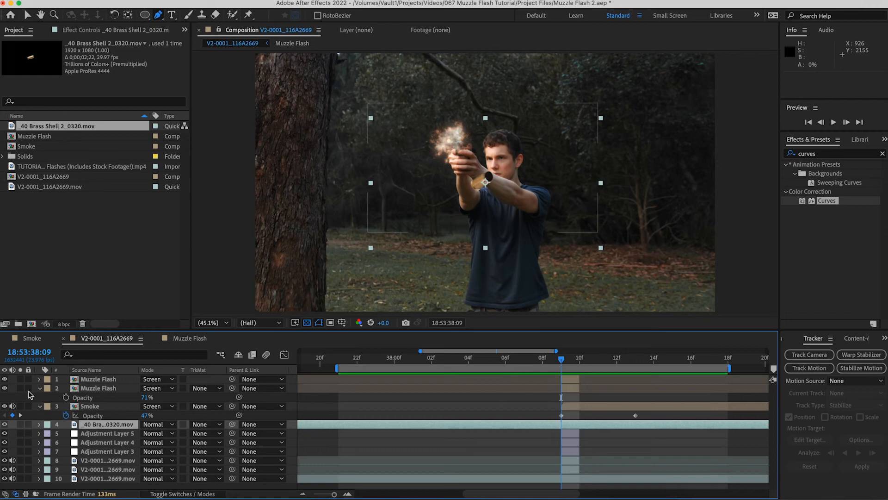
click(19, 424)
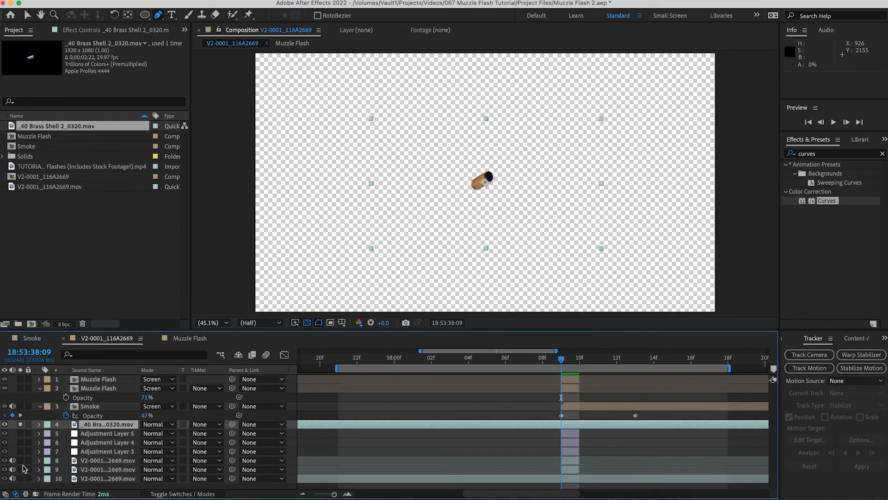
click(20, 478)
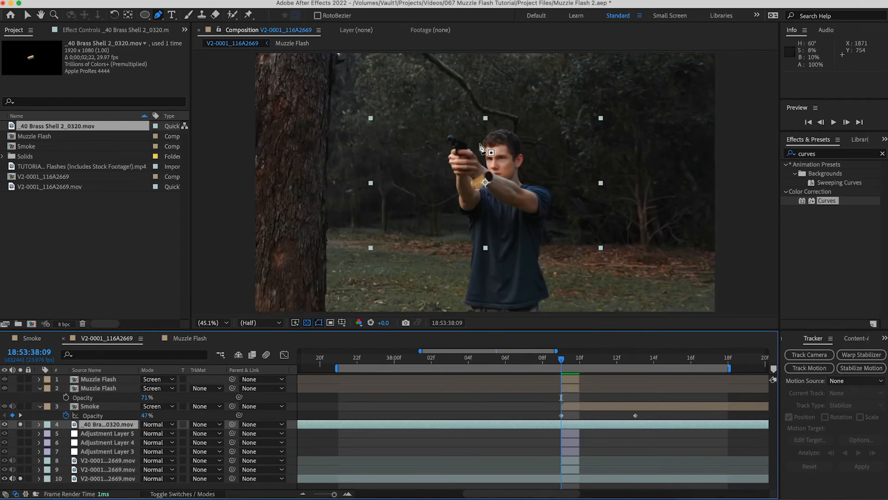
Shift the brass shell layer in time so it starts at 18:53:38:09.
key(period)
scroll(480, 145, up, 2)
drag(338, 426, 595, 425)
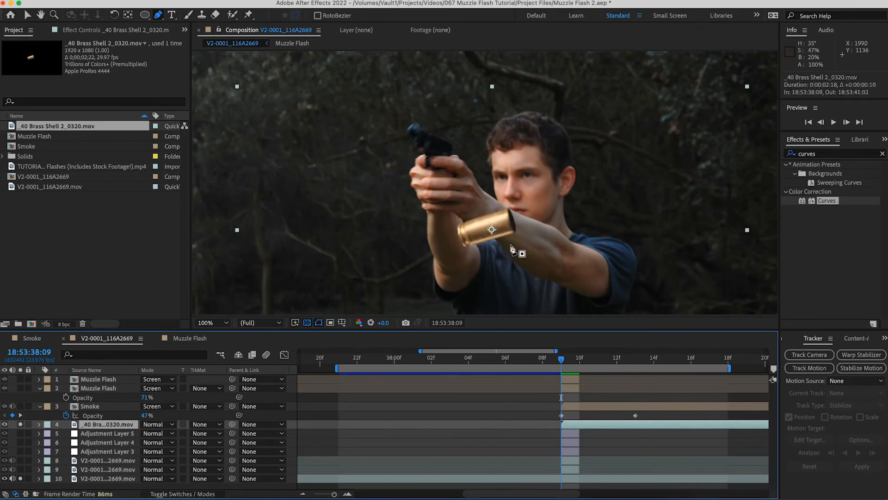
Scale the brass shell down to a small casing and move it onto the pistol.
key(s)
drag(155, 434, 109, 435)
key(v)
drag(506, 228, 458, 146)
Rotate the shell to 40° and align it with the pistol's ejection port at position 1723.5, 748.5.
scroll(436, 131, up, 2)
key(r)
drag(152, 433, 171, 430)
drag(432, 209, 443, 202)
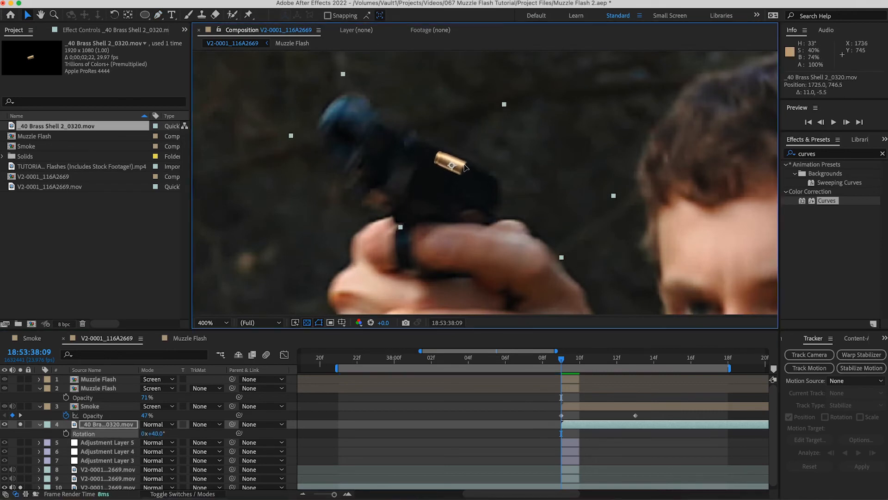
drag(458, 163, 457, 166)
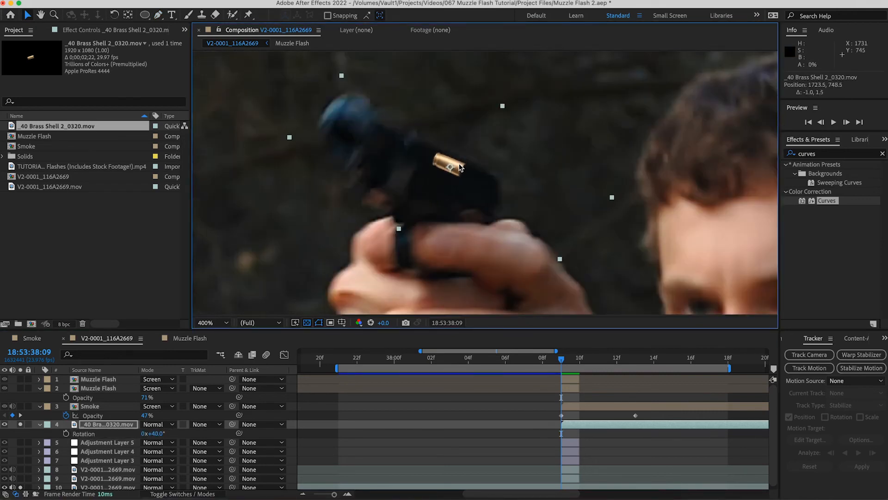
key(r)
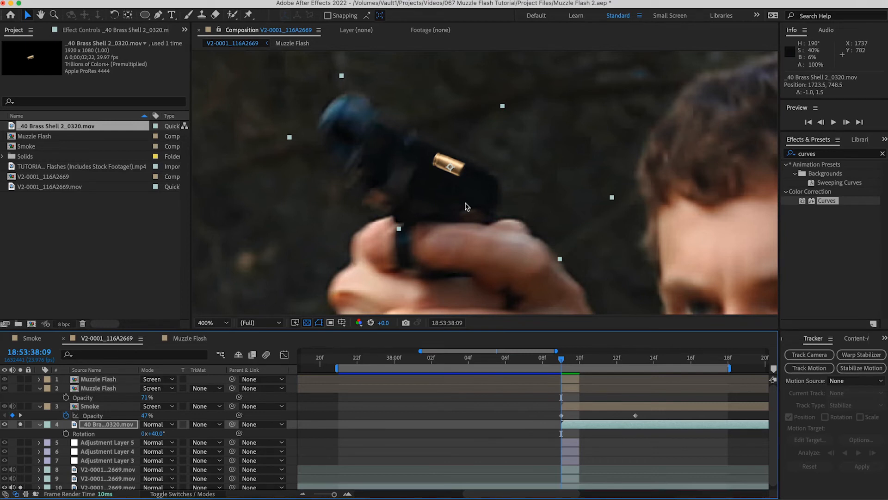
Keyframe the shell's position on the ejection port at 18:53:38:09.
scroll(466, 207, down, 2)
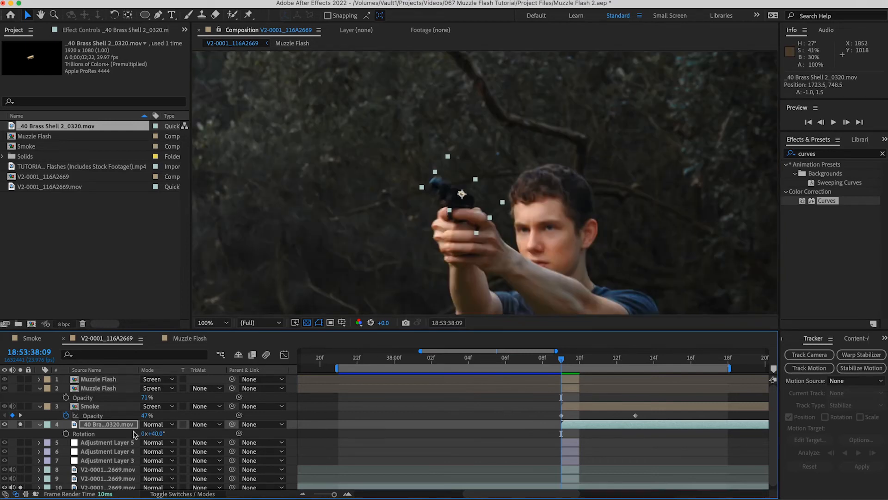
click(96, 425)
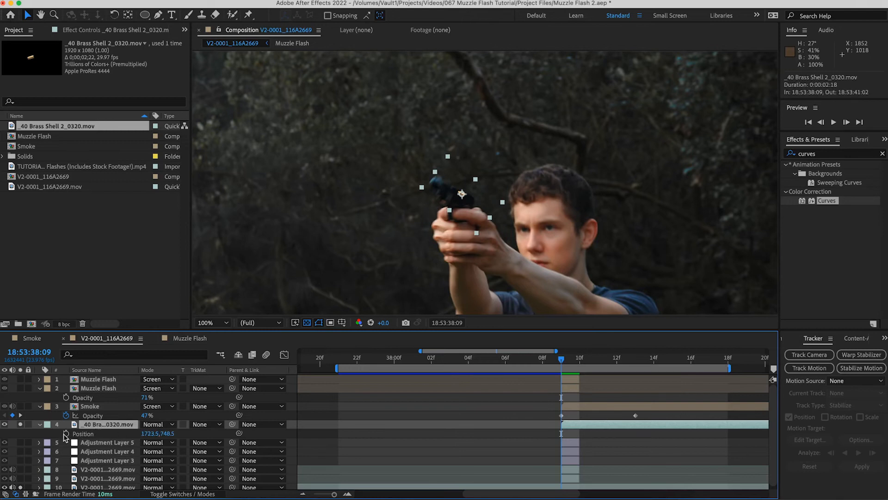
click(65, 433)
At 18:53:38:12, move the shell below the lower edge of the shot to about position 947.5, 2308.5.
drag(562, 361, 617, 361)
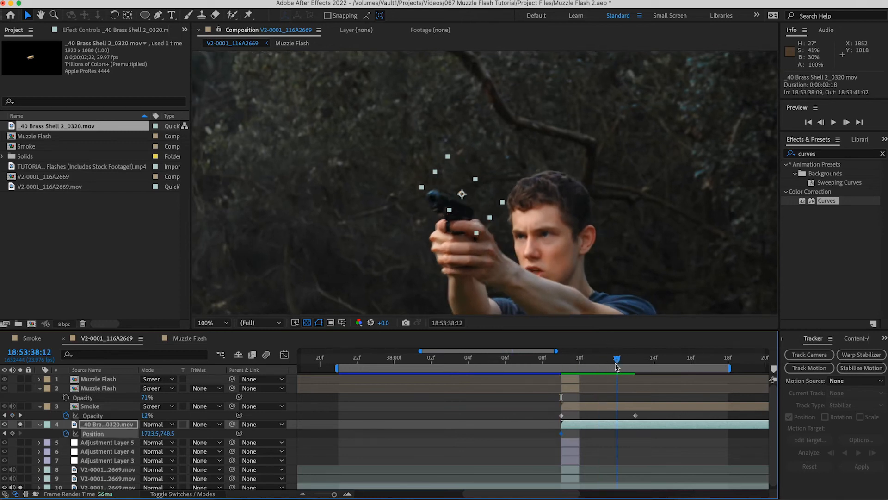
scroll(421, 237, down, 2)
key(h)
drag(346, 247, 430, 91)
key(v)
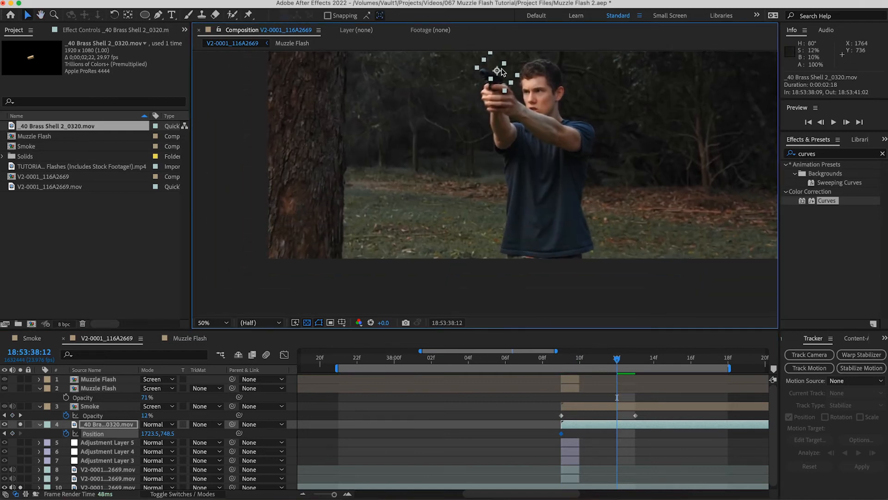
drag(484, 81, 378, 290)
Curve the shell's motion path into an arc rising from the pistol and falling out of shot, and preview the ejection.
drag(411, 244, 400, 149)
drag(481, 105, 470, 45)
drag(400, 151, 394, 136)
scroll(473, 121, down, 2)
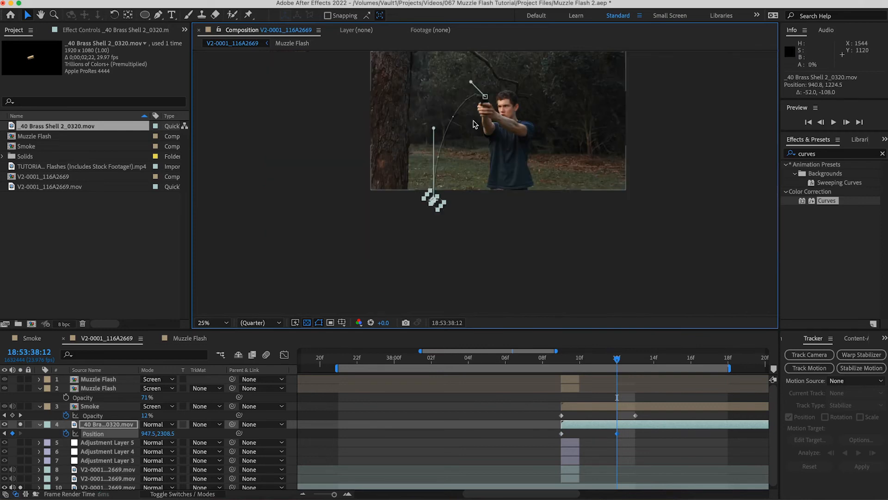
drag(472, 83, 467, 76)
scroll(493, 110, up, 2)
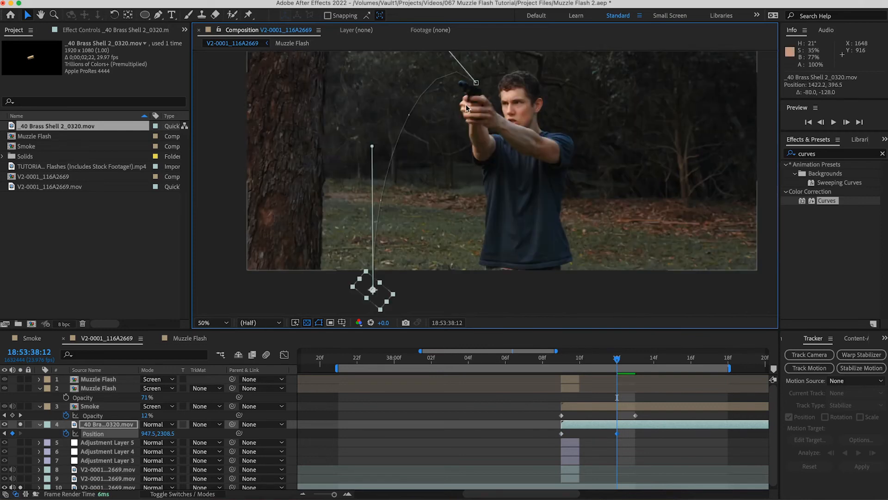
click(568, 362)
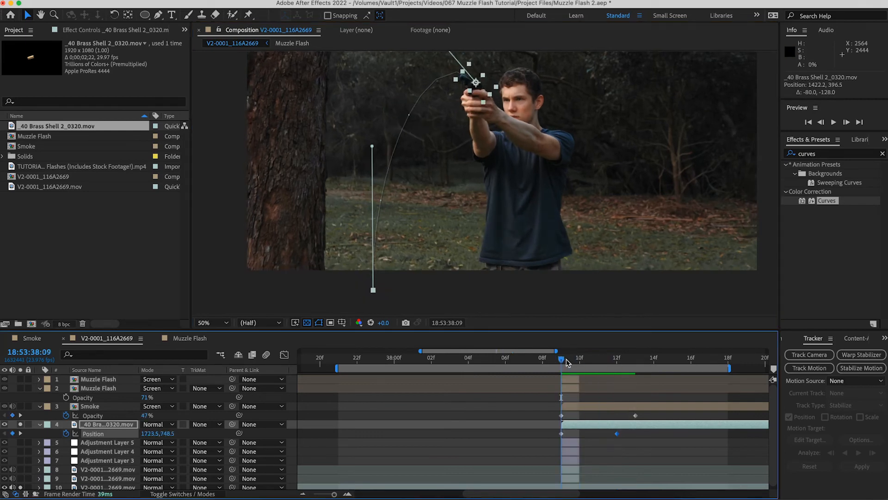
key(space)
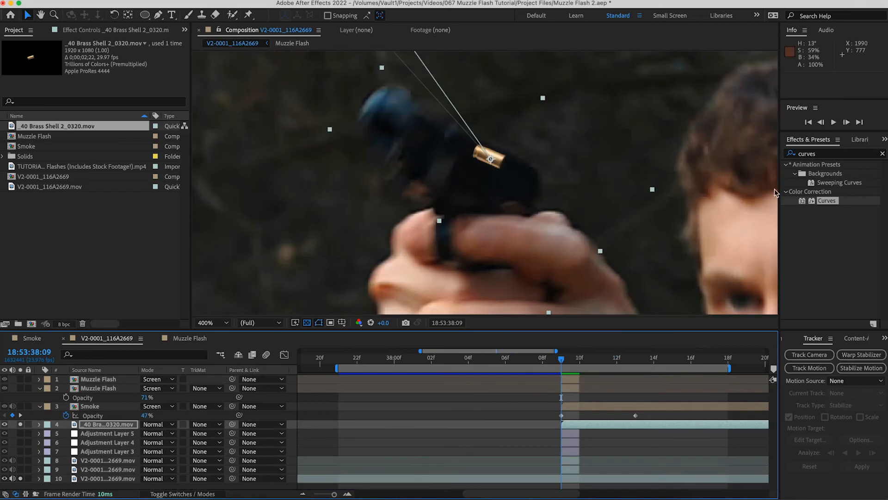
Apply the Curves effect to the brass shell and darken its shadows and midtones in the RGB channel.
click(148, 32)
drag(831, 200, 590, 424)
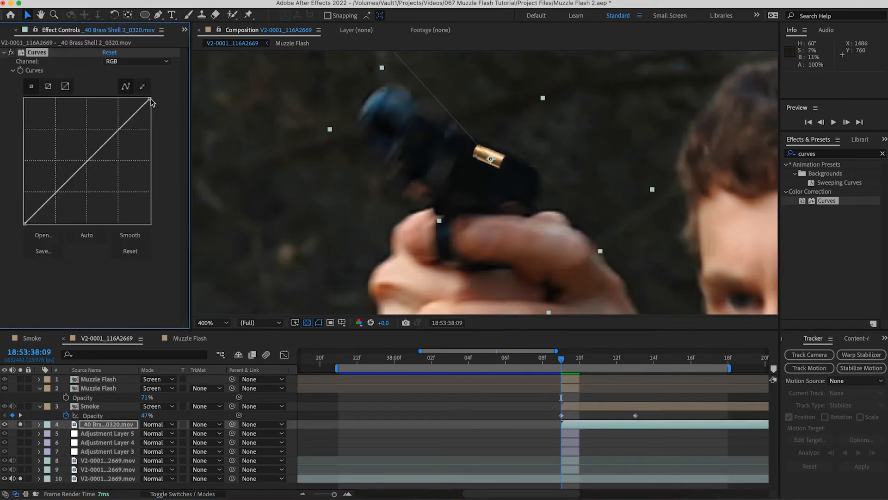
drag(55, 192, 62, 201)
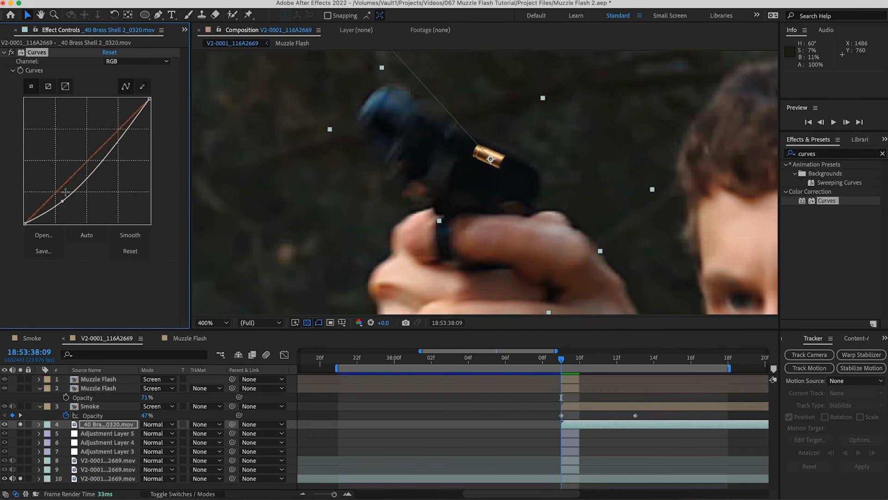
In the shell's Curves, slightly lower the Red channel's highlights and raise the Blue channel's highlights.
click(138, 61)
click(131, 84)
drag(148, 100, 157, 106)
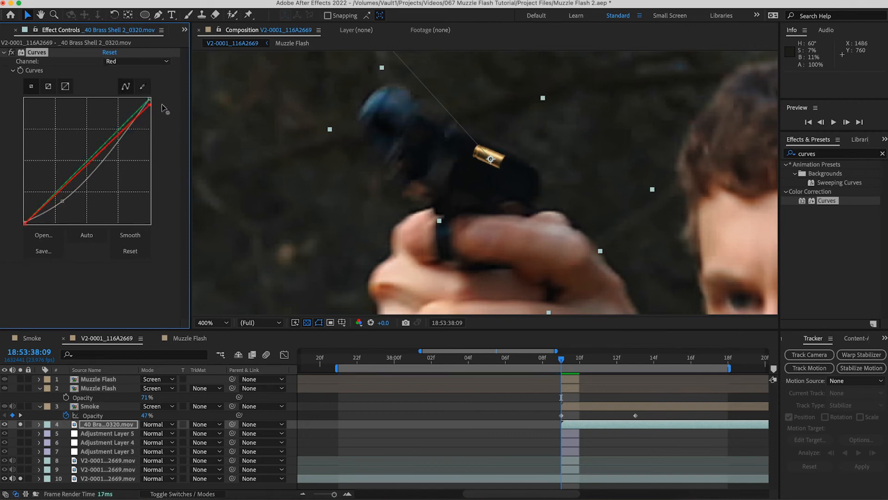
click(139, 61)
click(131, 95)
click(139, 62)
click(132, 105)
drag(149, 99, 138, 101)
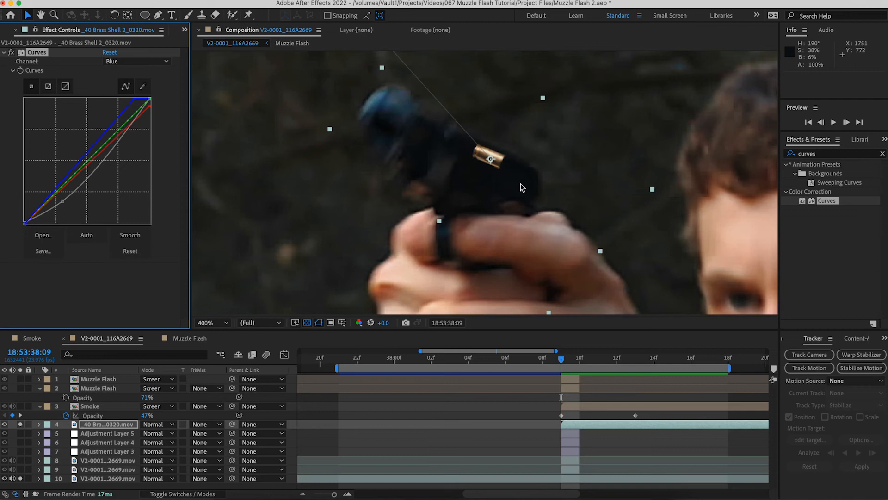
Draw a closed six-point mask on the brass shell layer around the pistol's outline above the hand.
key(g)
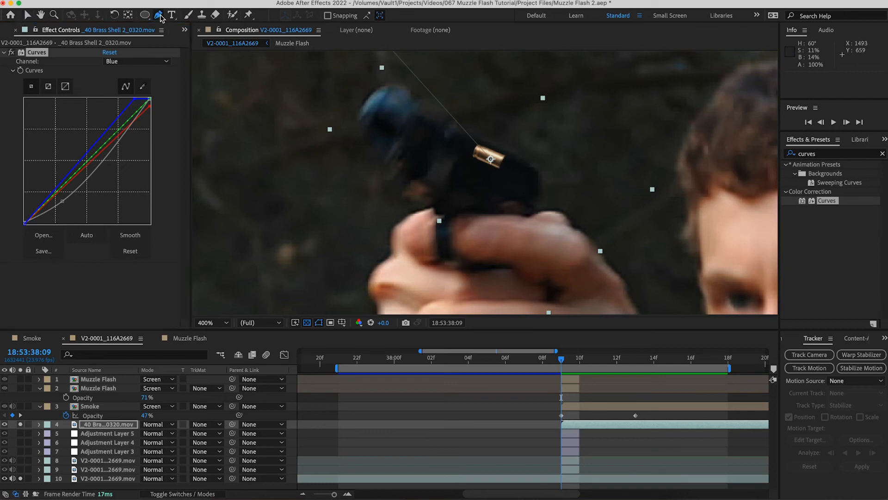
click(361, 114)
drag(392, 85, 410, 91)
click(527, 160)
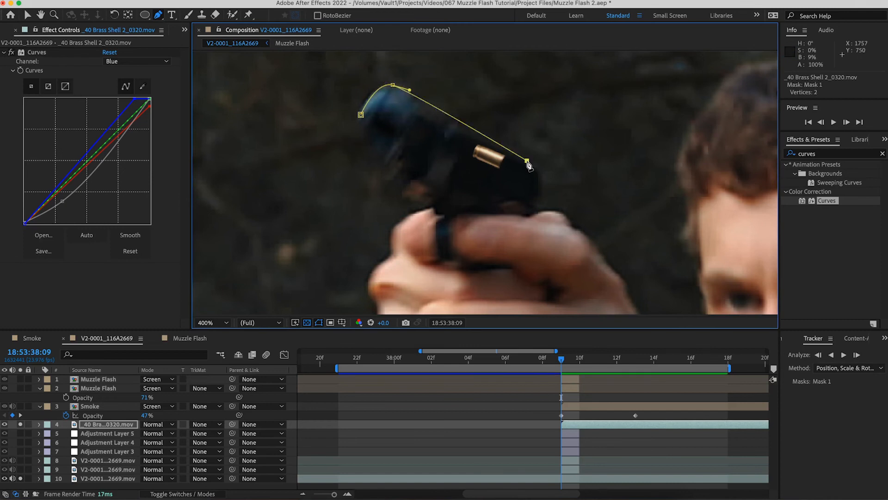
drag(541, 192, 540, 207)
drag(441, 209, 447, 210)
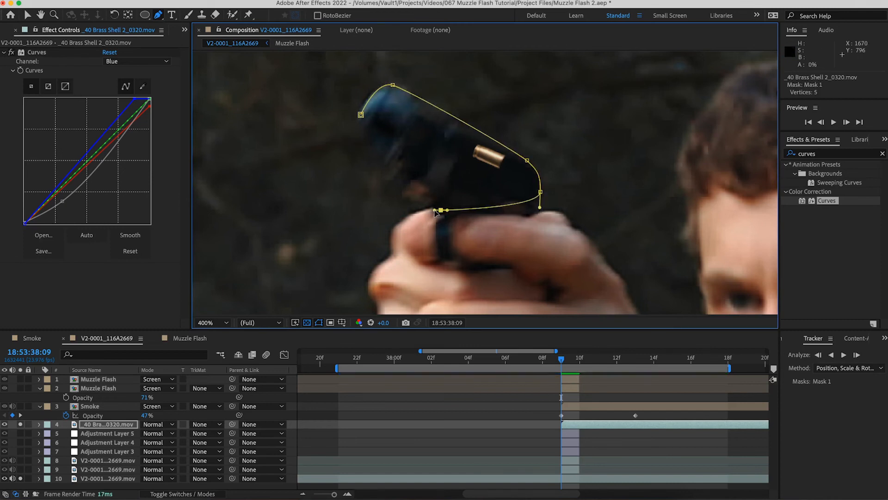
drag(423, 169, 405, 160)
click(361, 115)
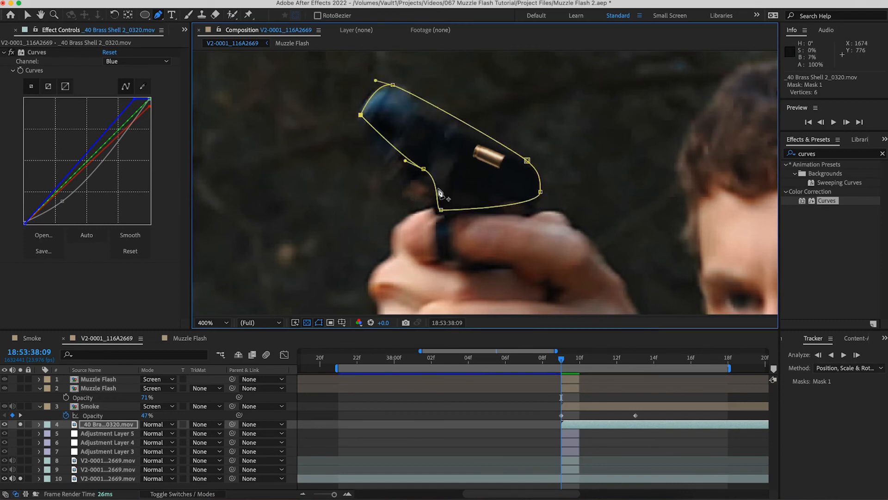
Keyframe the shell mask's opacity at 100% on frame 18:53:38:09.
key(m)
key(m)
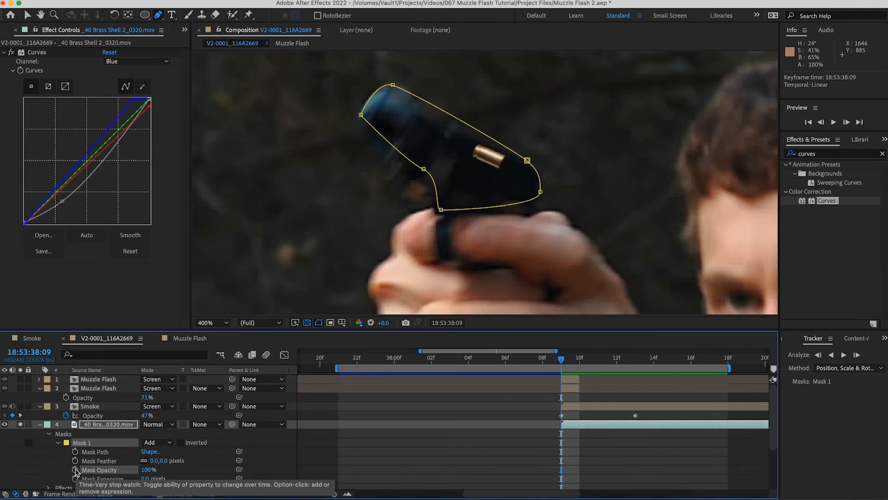
click(75, 469)
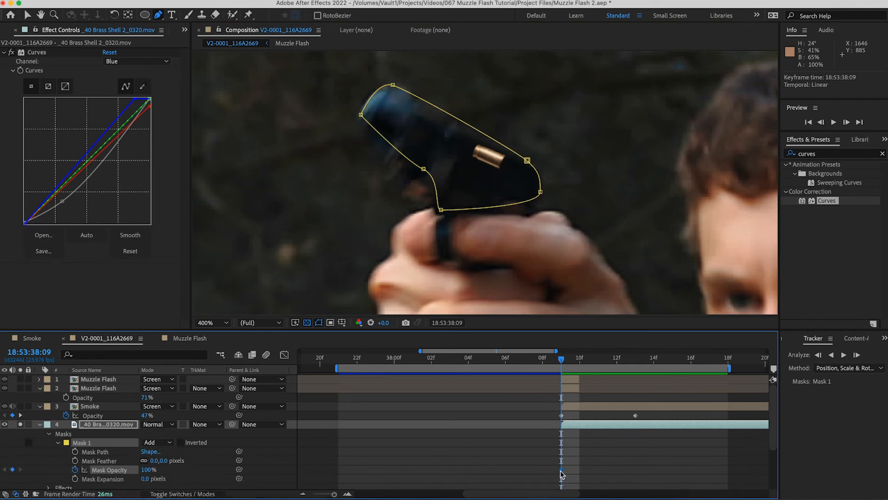
Move the shell mask's 100% opacity keyframe to 18:53:38:10 and set the mask opacity to 0% at 18:53:38:09.
drag(562, 471, 580, 471)
drag(147, 472, 100, 473)
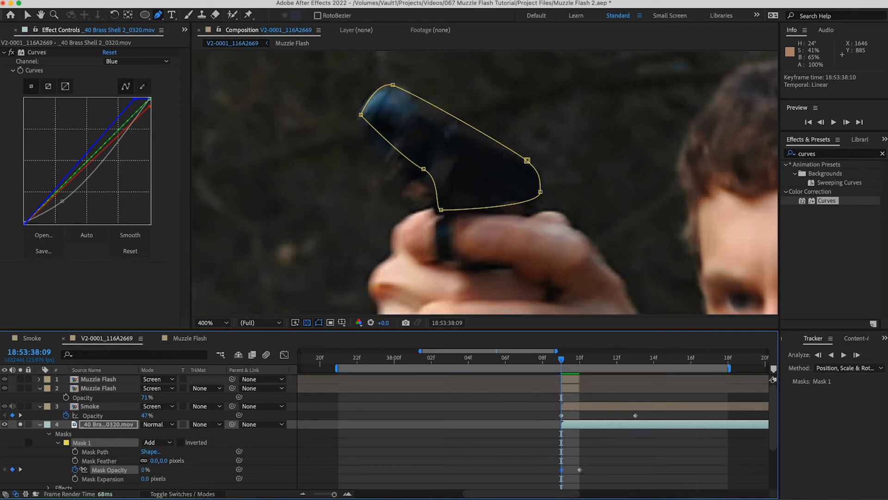
key(Page_Down)
scroll(545, 204, down, 2)
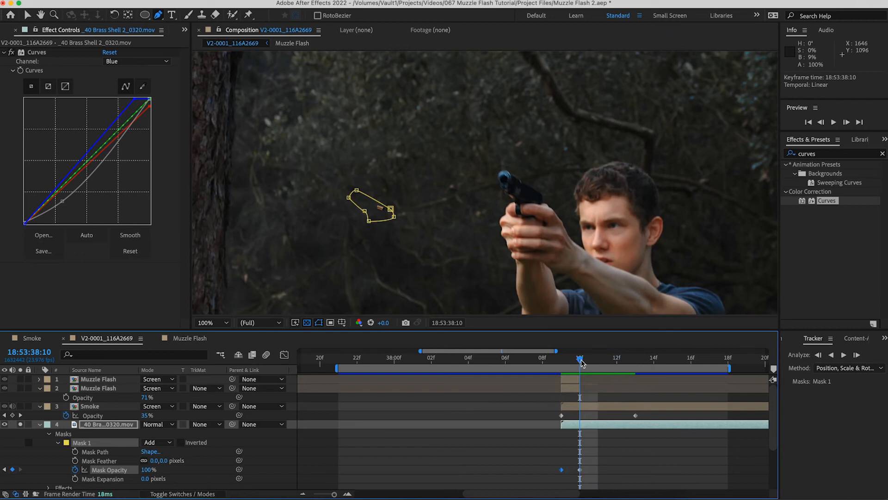
Show only the brass shell layer's keyframed properties and enable motion blur for that layer.
mouse_move(573, 359)
mouse_down()
mouse_move(562, 360)
mouse_move(572, 364)
mouse_up()
key(u)
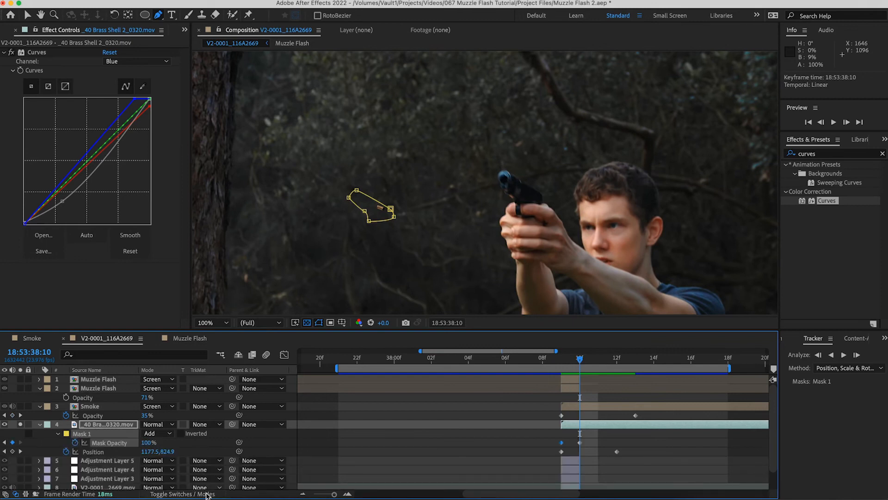
click(199, 494)
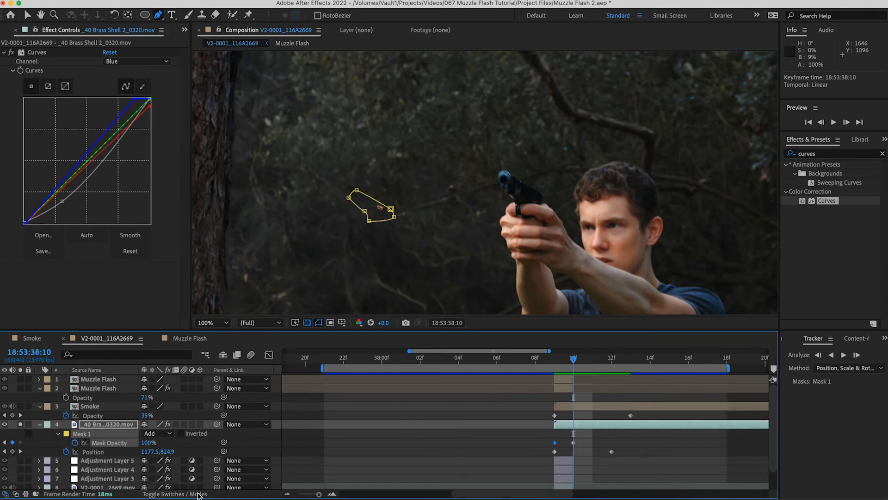
click(184, 424)
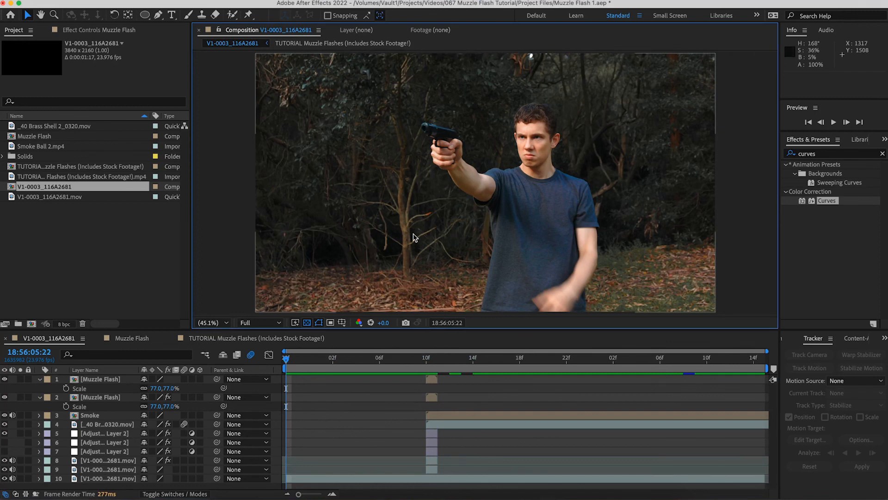
Preview the V1-0003_116A2681 composition and duplicate its bottommost footage layer.
key(space)
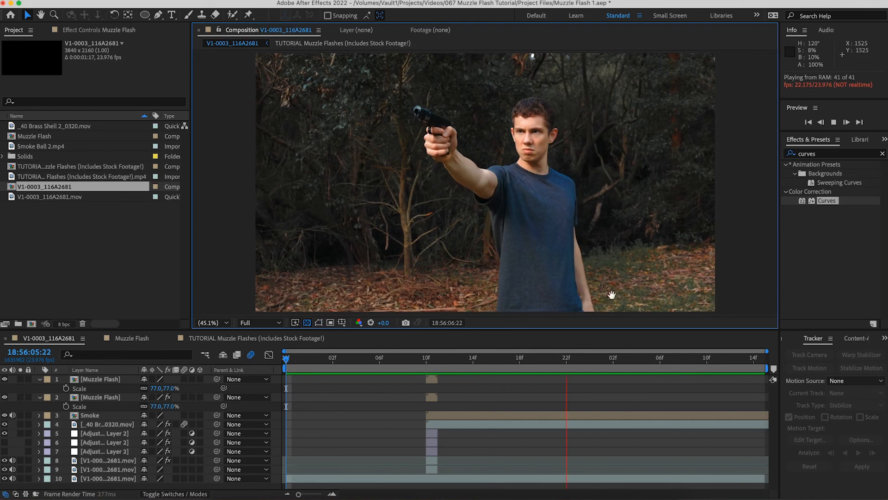
key(space)
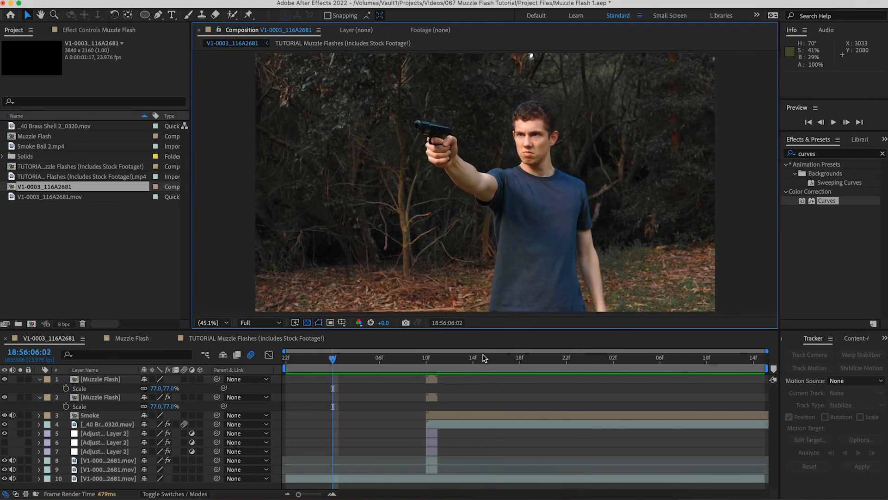
drag(481, 361, 707, 350)
click(709, 477)
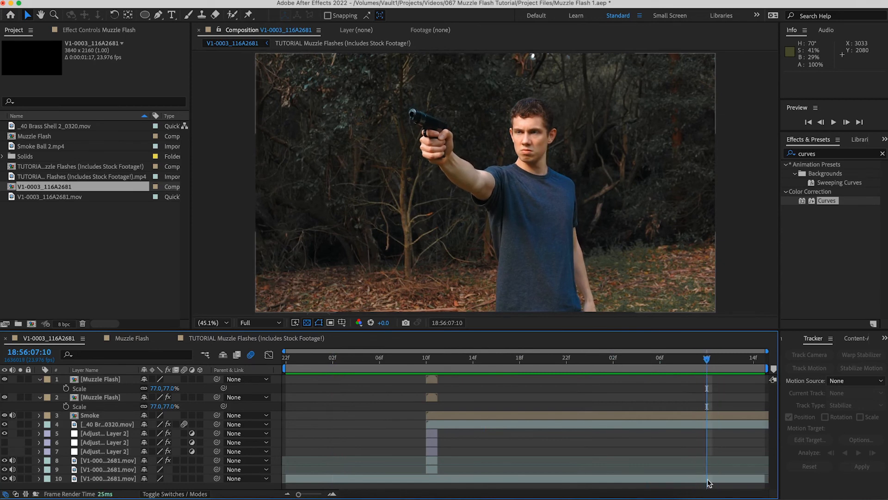
key(super+d)
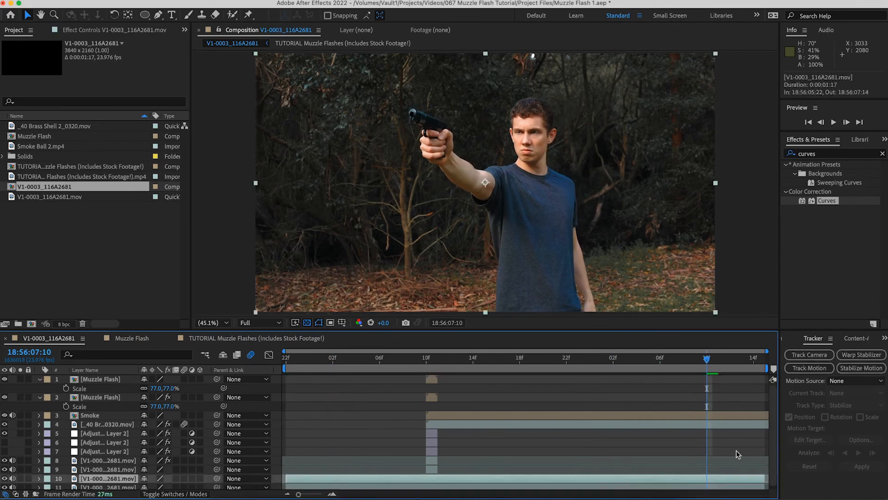
Trim the start of the duplicated footage layer to frame 18:56:07:09, where the blink begins.
key(=)
key(=)
key(=)
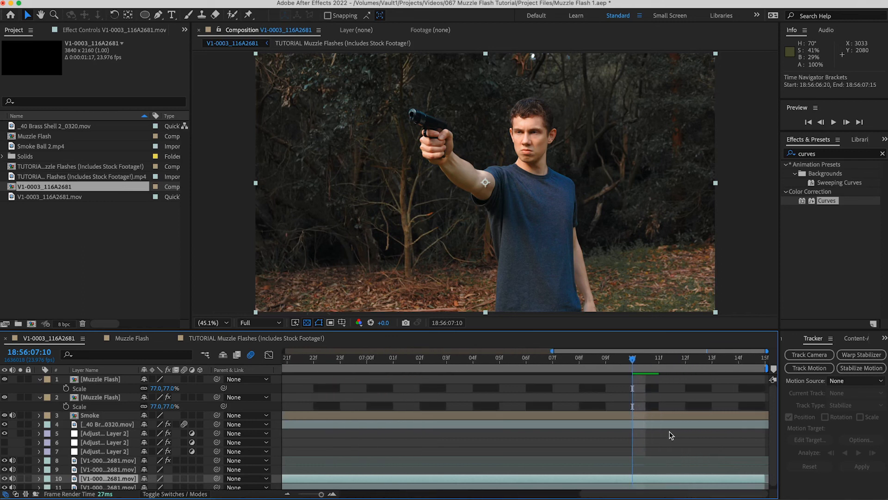
key(Page_Up)
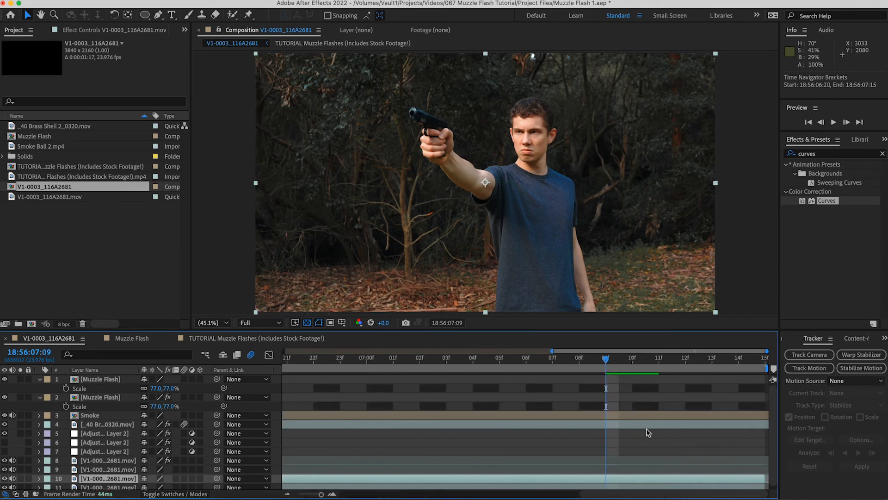
key(Page_Down)
key(Page_Up)
key(alt+bracketleft)
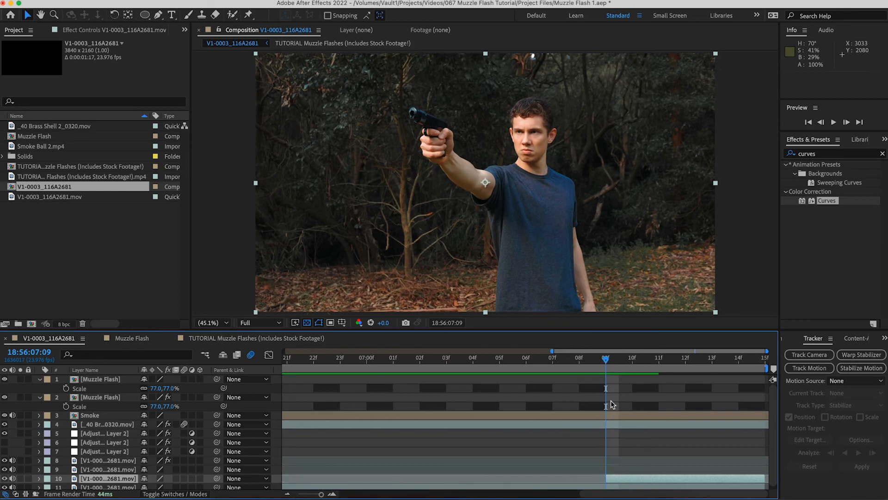
Check the blink frames and move the trimmed footage clip to start at the muzzle flash frame 18:56:06:10.
key(Page_Down)
key(Page_Down)
key(Page_Down)
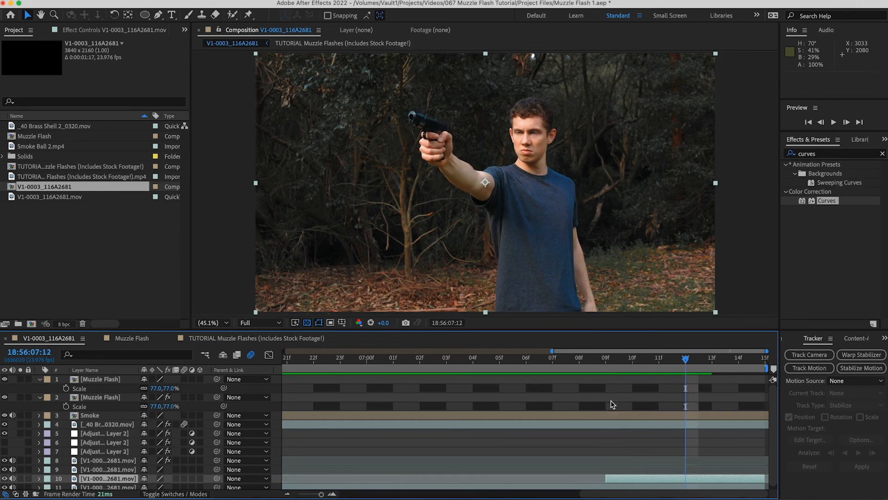
key(Page_Down)
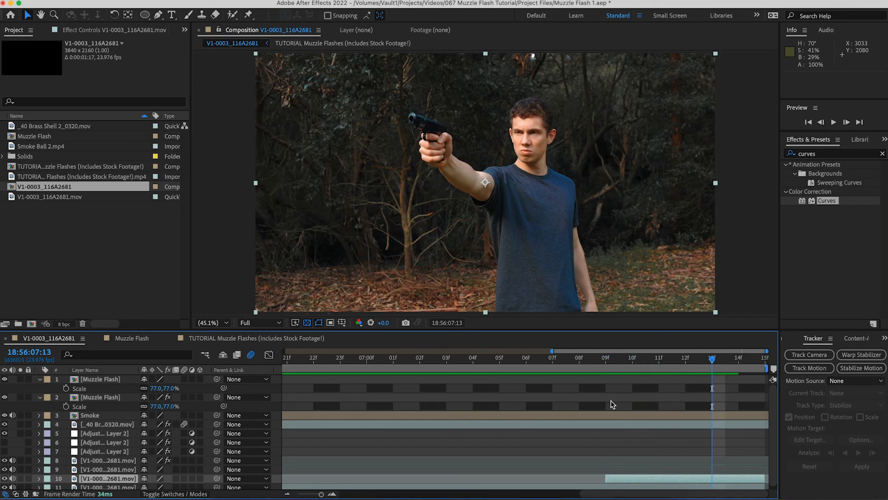
key(minus)
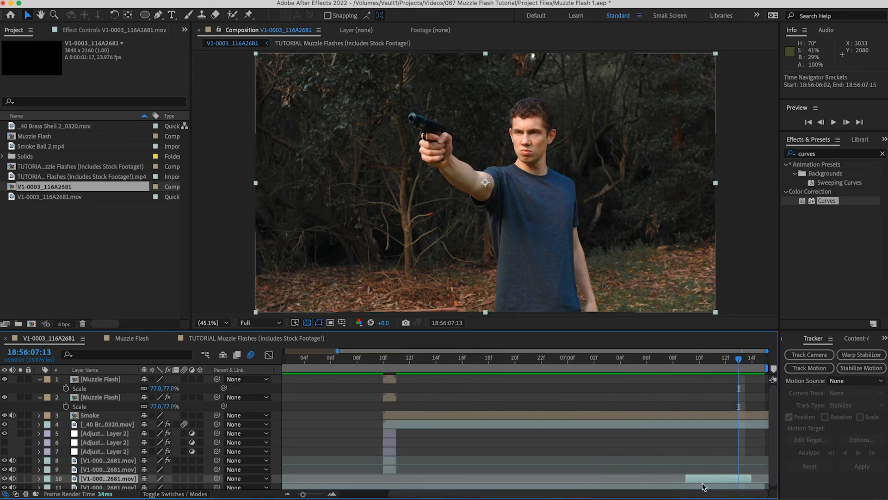
drag(700, 483, 397, 478)
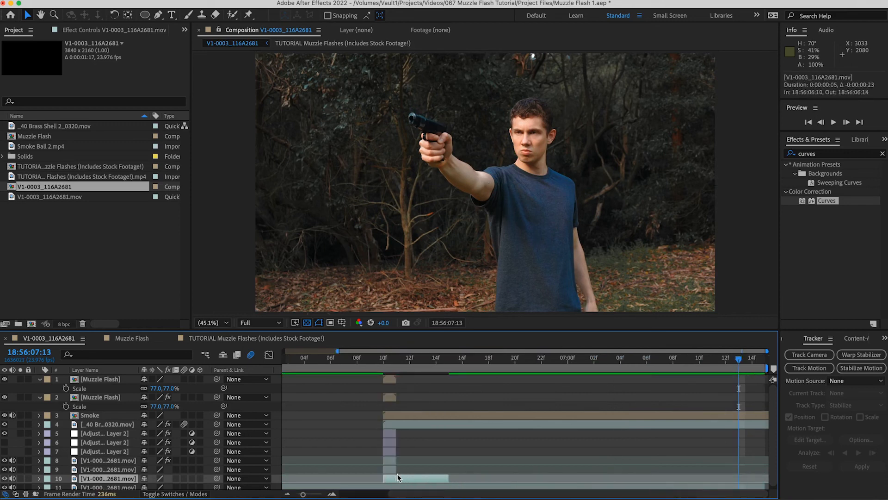
click(387, 364)
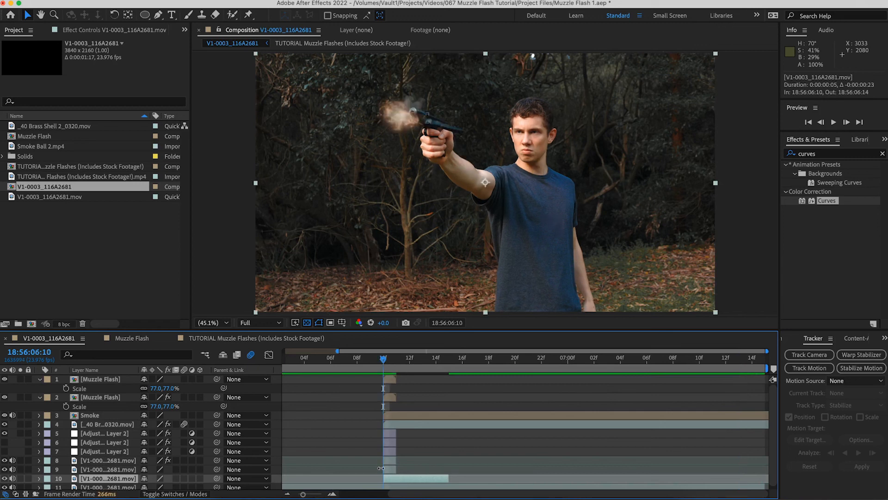
Draw a two-point oval mask around the eye farther from the pistol on the blink clip, undoing the last path edit.
key(equal)
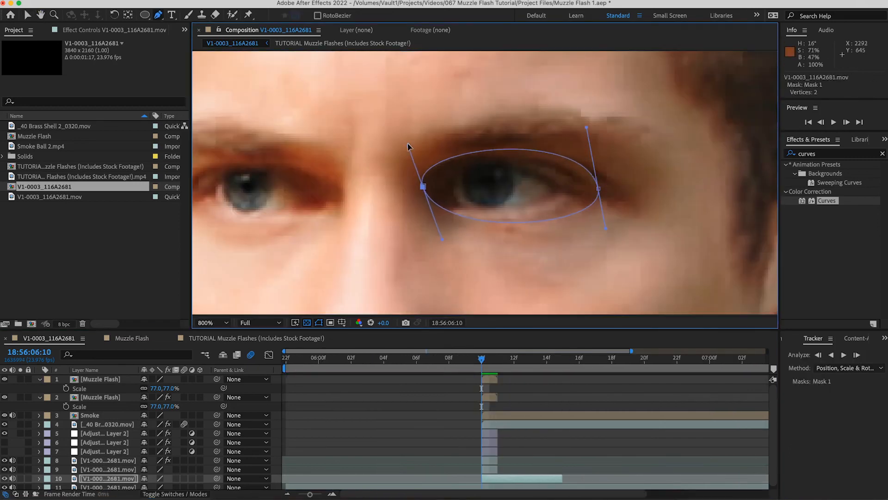
key(super+z)
scroll(95, 479, down, 1)
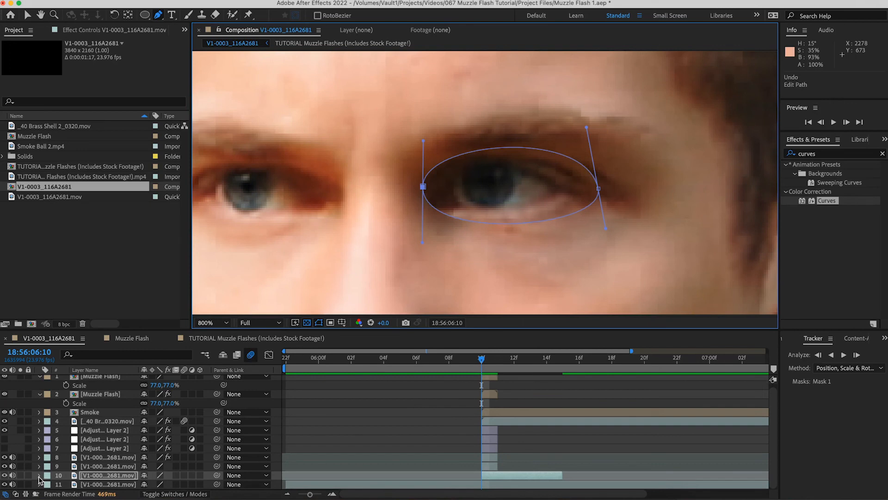
Set the eye mask's feather to 17 pixels and shift the masked blink clip to line up with the face.
click(40, 477)
scroll(69, 474, down, 3)
drag(155, 467, 165, 466)
key(v)
drag(493, 172, 518, 178)
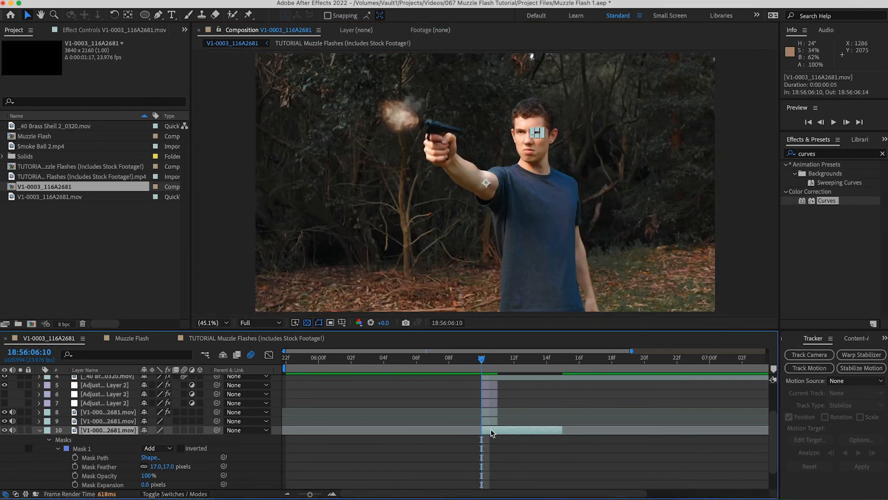
Duplicate the masked blink clip and delete the mask from the upper copy.
key(super+d)
scroll(528, 155, up, 2)
click(39, 430)
click(81, 448)
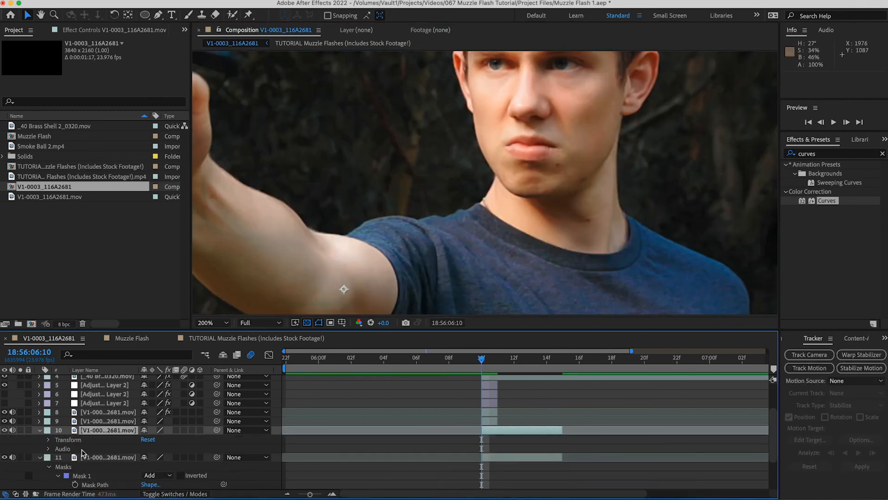
key(Delete)
Draw a two-point oval mask around the eye nearer the pistol on the upper blink clip and adjust its curve.
scroll(504, 135, up, 2)
drag(503, 107, 509, 355)
key(g)
click(425, 113)
drag(553, 127, 616, 200)
drag(419, 101, 420, 88)
drag(429, 137, 430, 145)
drag(617, 200, 562, 151)
drag(535, 86, 534, 127)
drag(531, 70, 524, 105)
drag(426, 157, 429, 162)
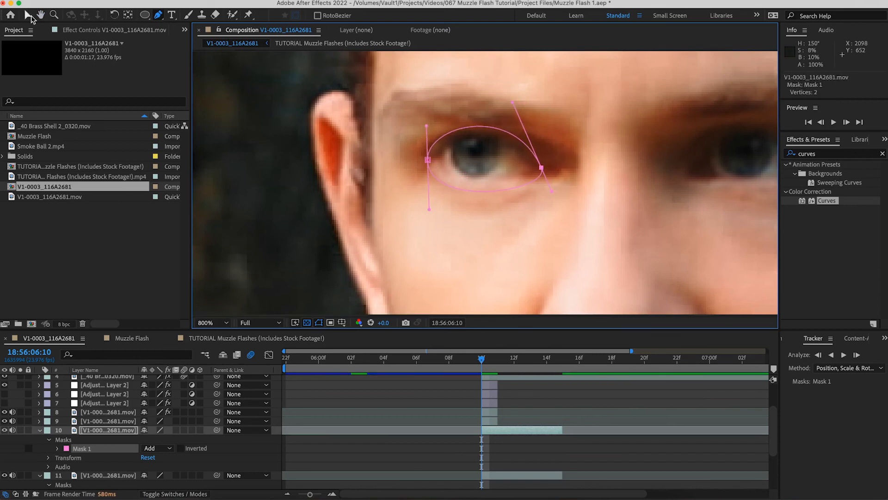
Align the second masked eye with the face, fit the whole frame in view, and preview the blink.
key(v)
click(460, 160)
drag(460, 159, 462, 161)
scroll(517, 228, down, 1)
key(shift+/)
click(558, 399)
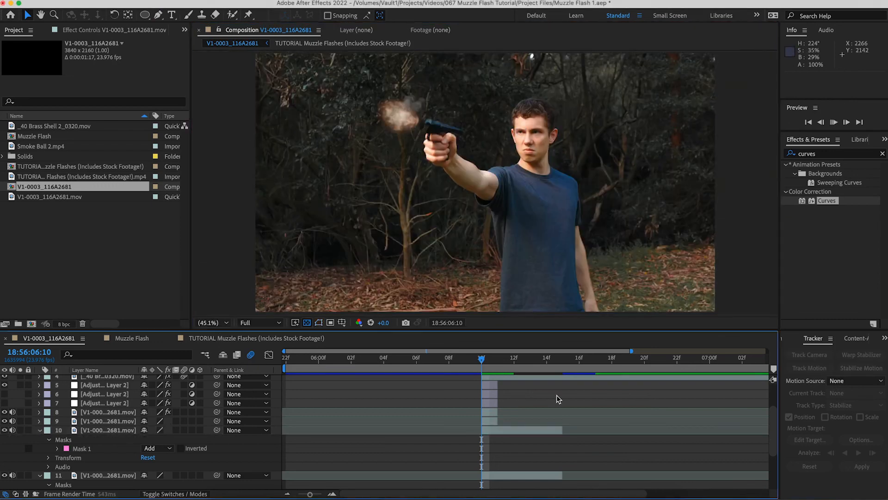
key(space)
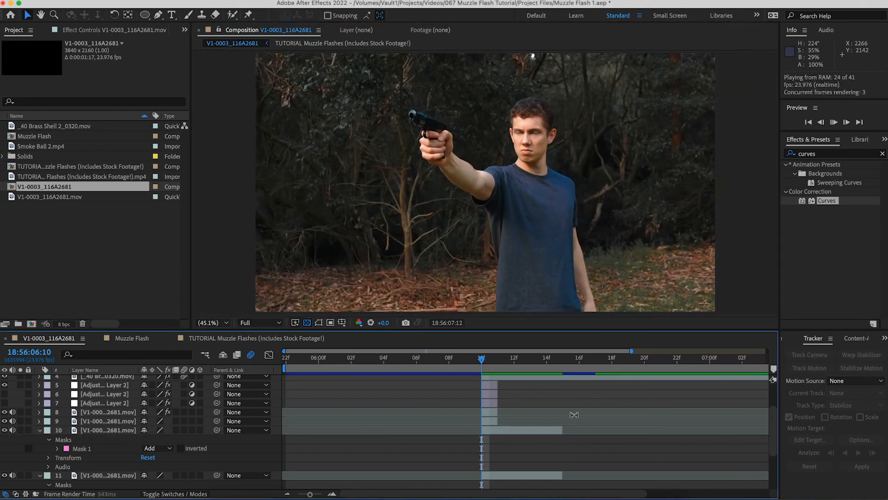